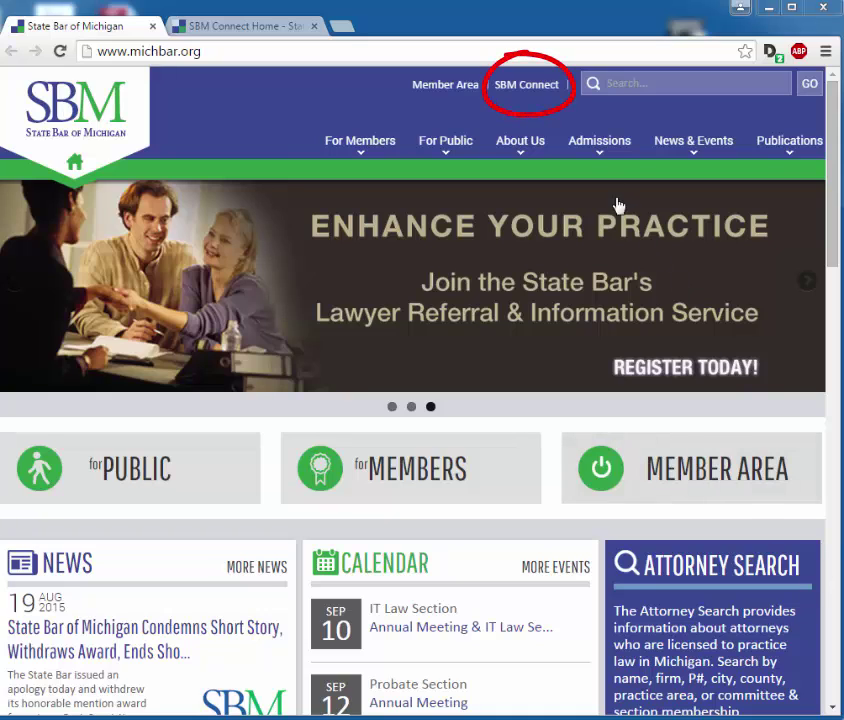
Step: Sign in to SBM Connect with the member's P number and password, then open the account menu
left_click(540, 89)
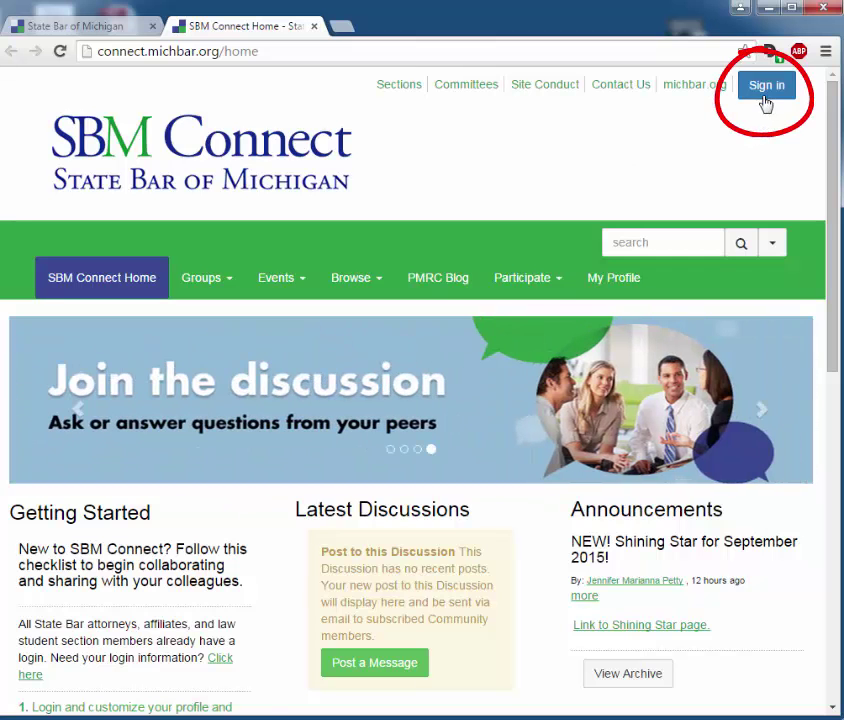
left_click(766, 92)
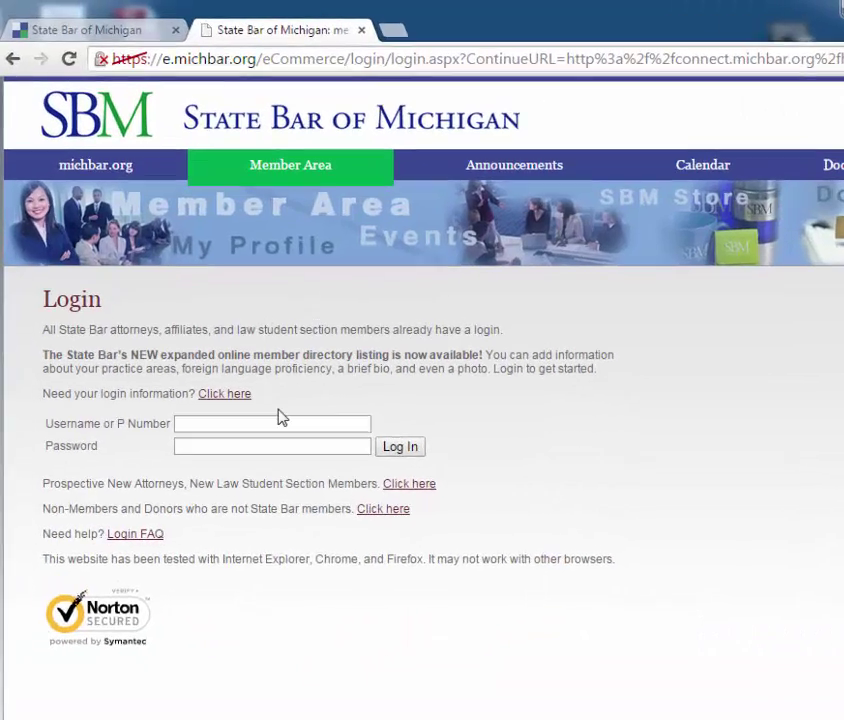
left_click(240, 368)
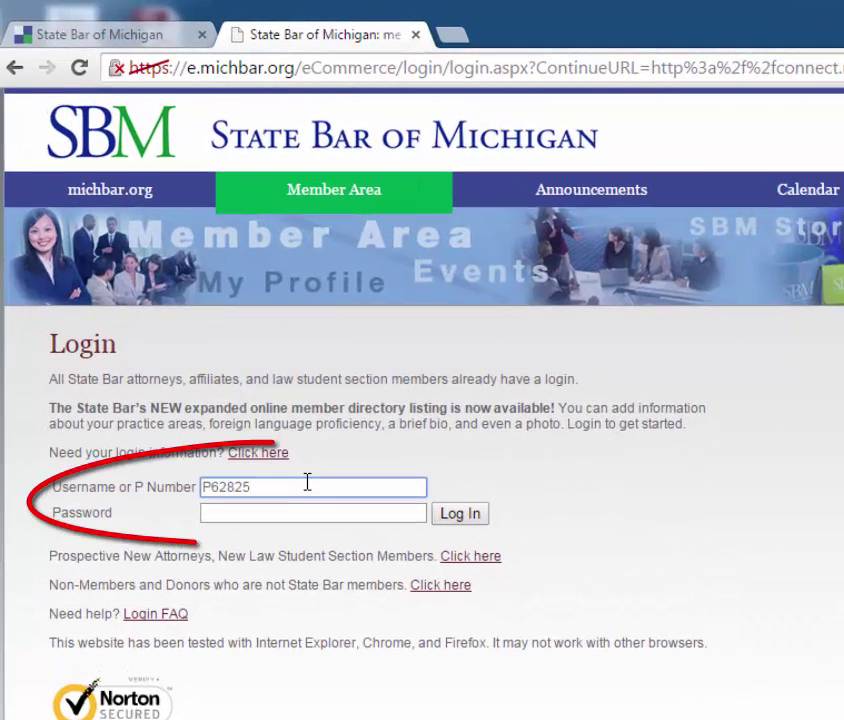
key("Tab")
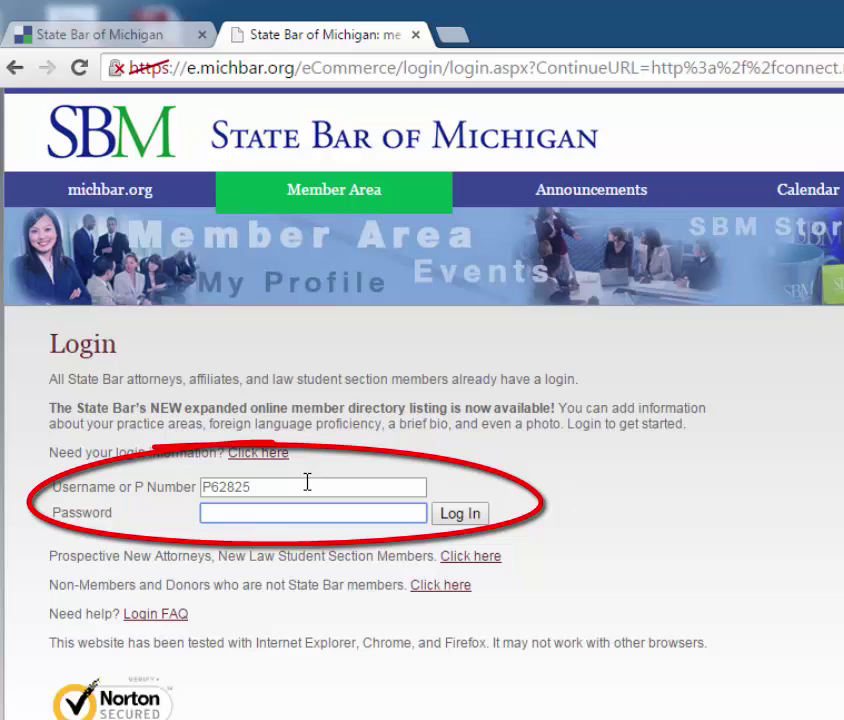
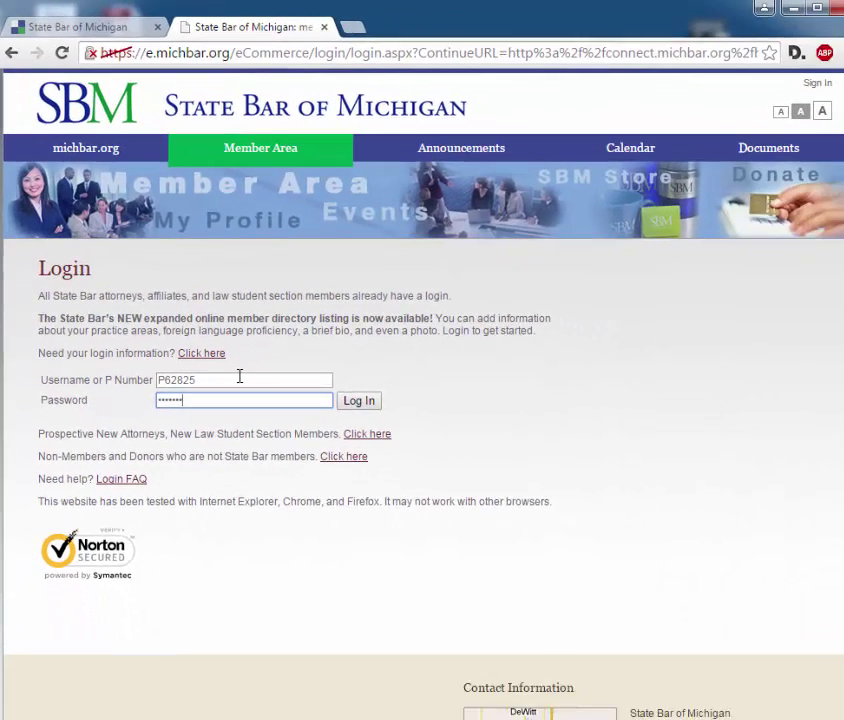
key("Return")
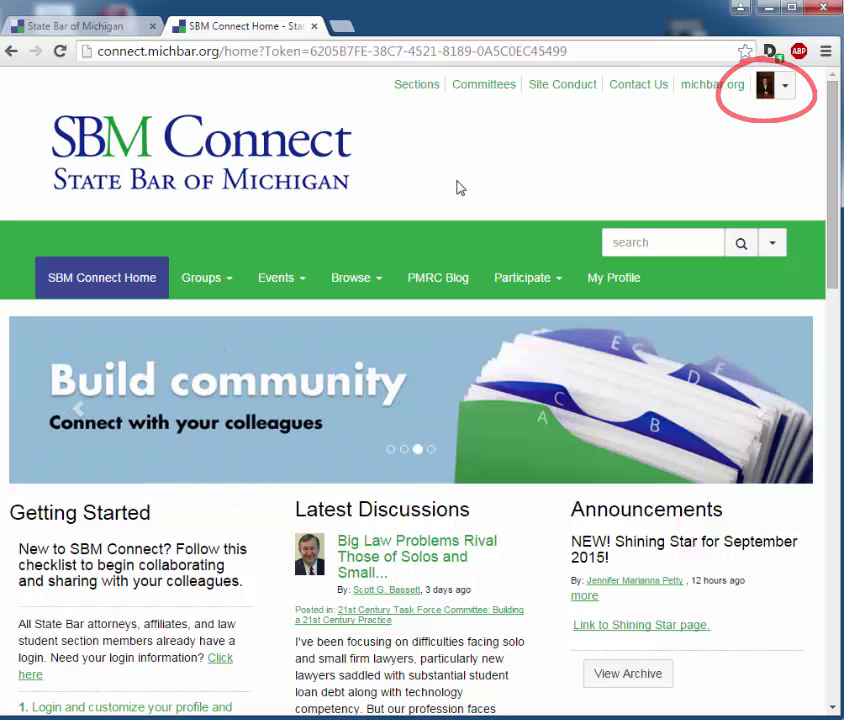
left_click(786, 86)
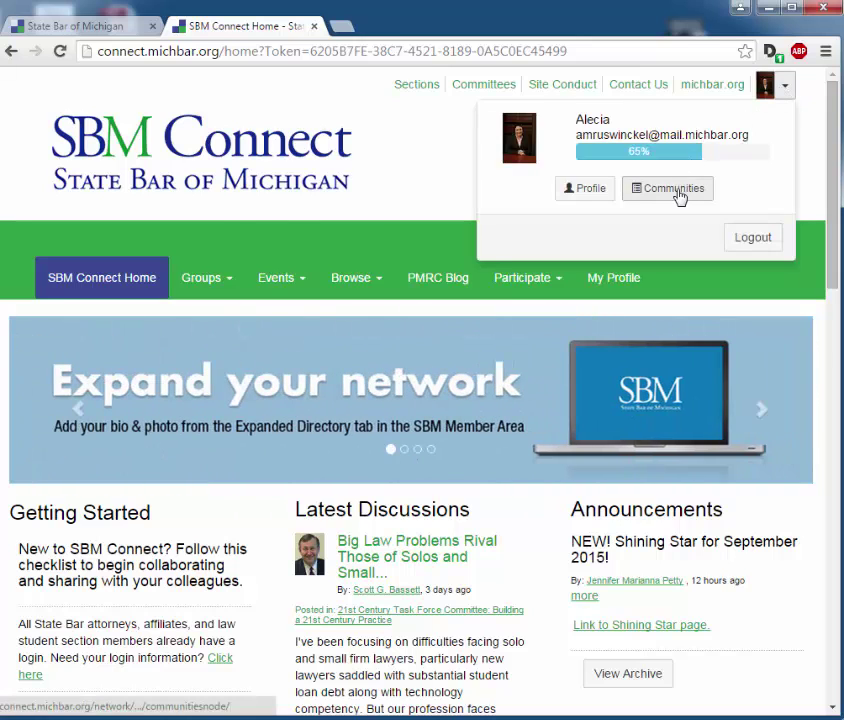
Step: From the account menu's Communities list, open Client Protection Fund Committee
left_click(672, 192)
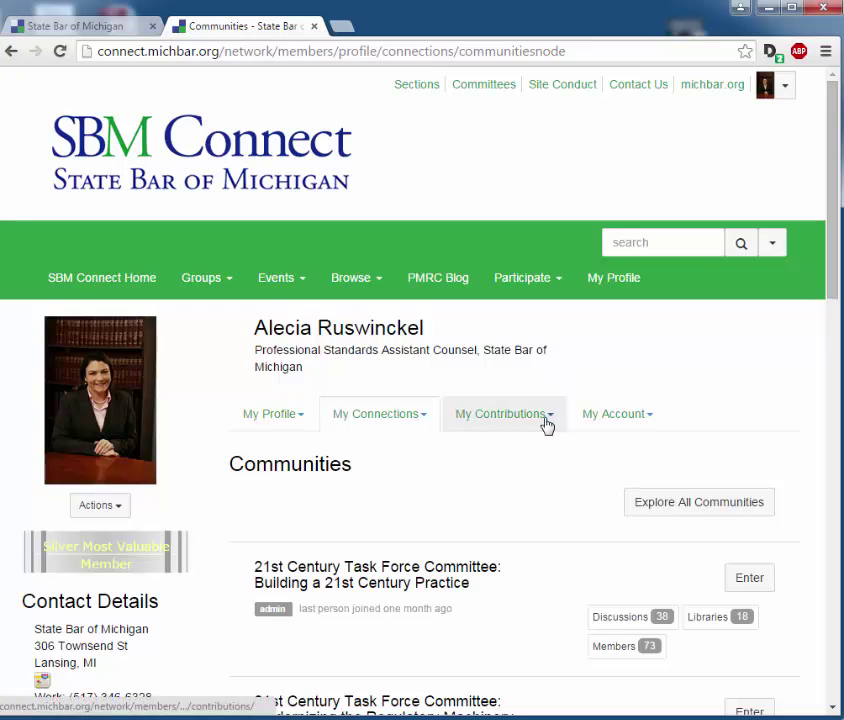
scroll(540, 428, "down", 7)
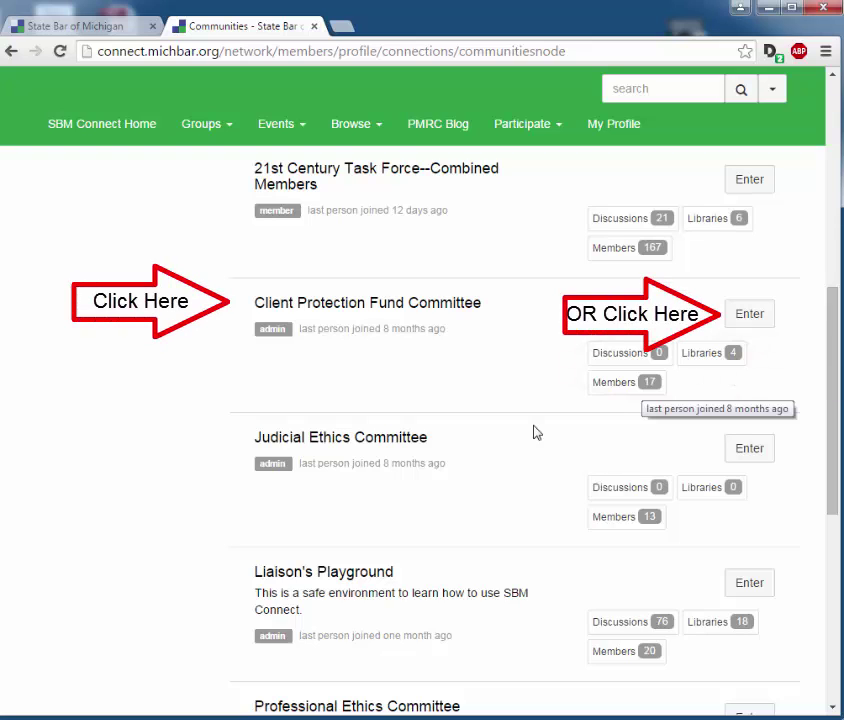
key("Return")
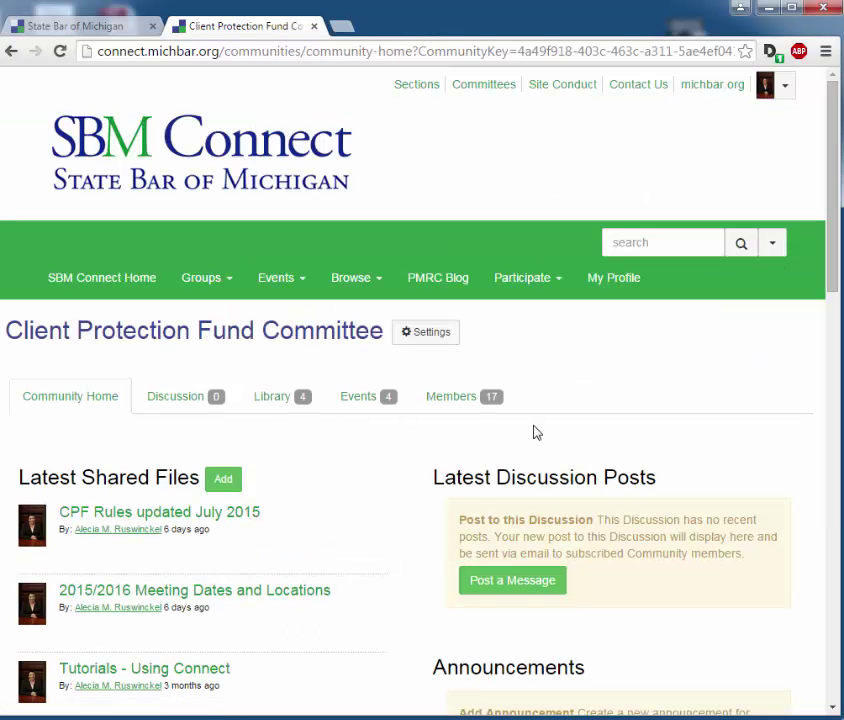
Step: Scroll through the Client Protection Fund Committee home page to review its content
scroll(536, 432, "down", 1)
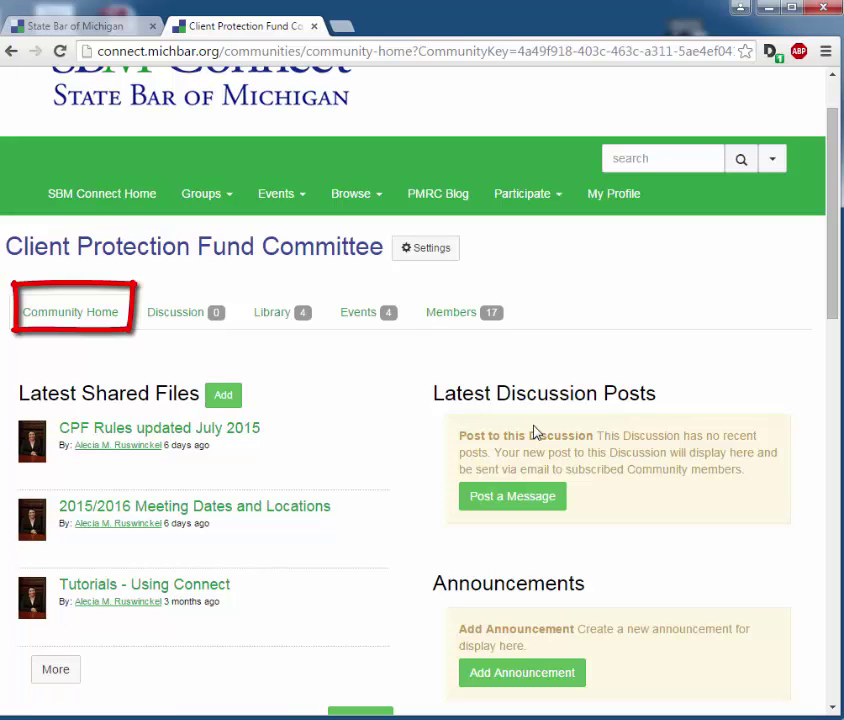
scroll(535, 432, "down", 2)
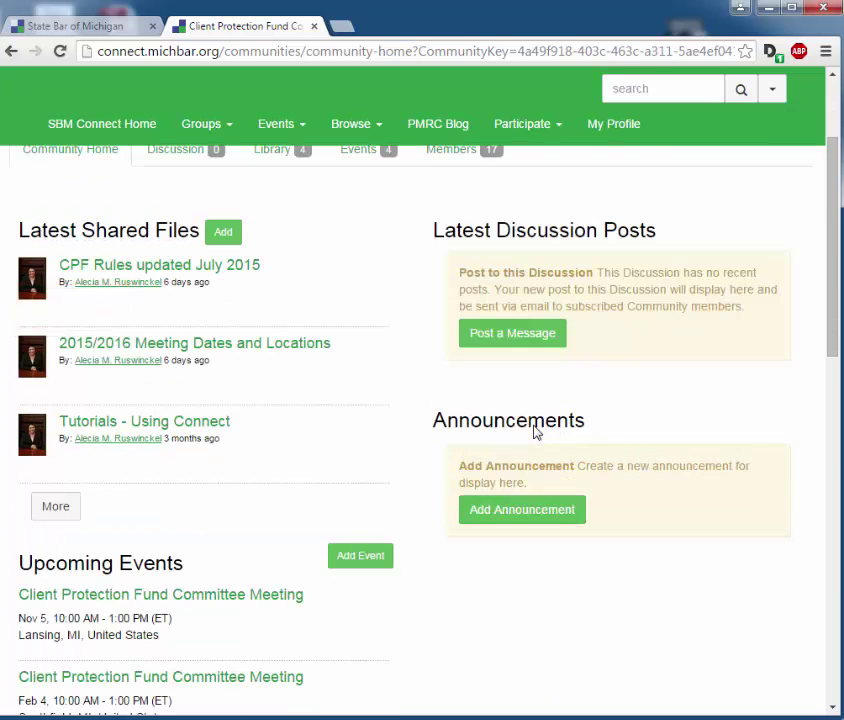
scroll(535, 432, "up", 2)
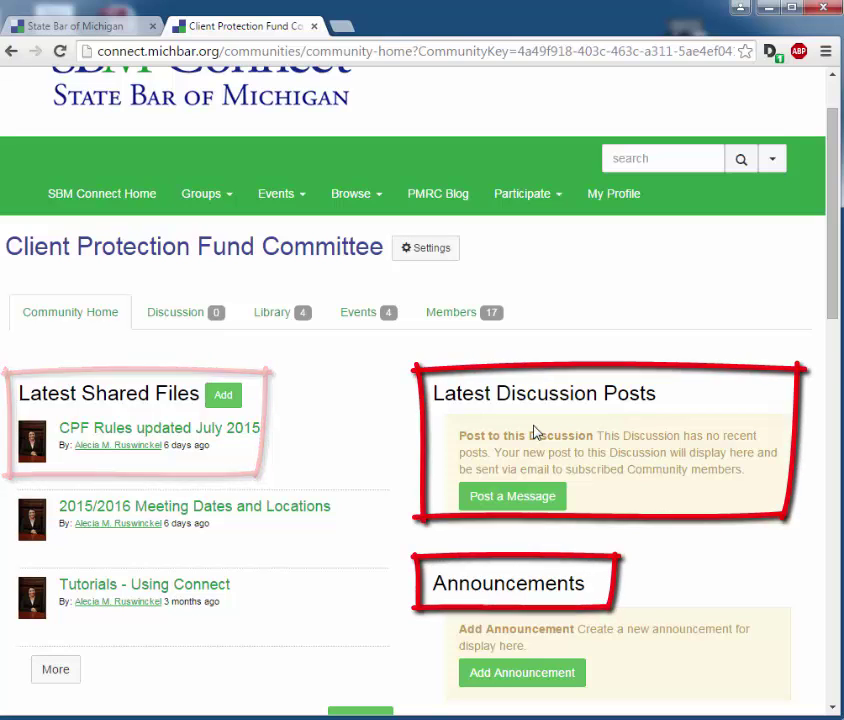
scroll(535, 432, "down", 2)
scroll(535, 432, "down", 2)
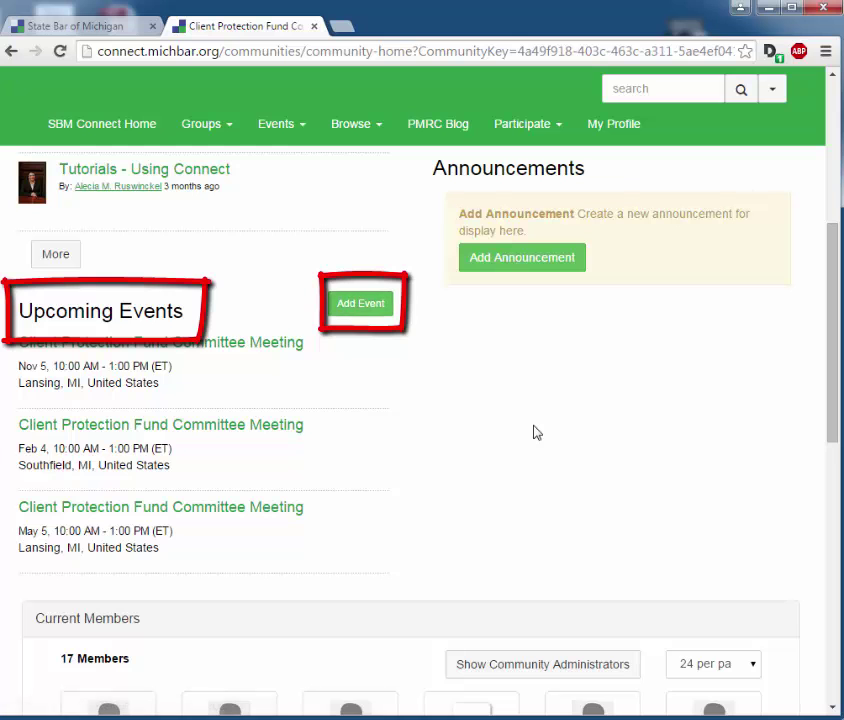
scroll(535, 432, "up", 4)
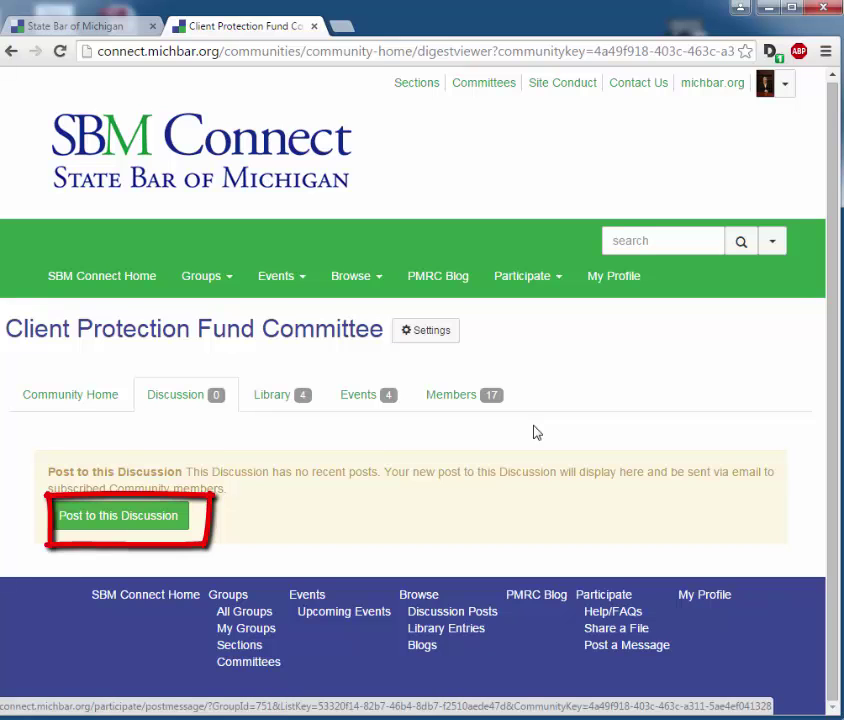
Step: Start a new discussion post addressed to Client Protection Fund Committee, without cross-posting
left_click(175, 520)
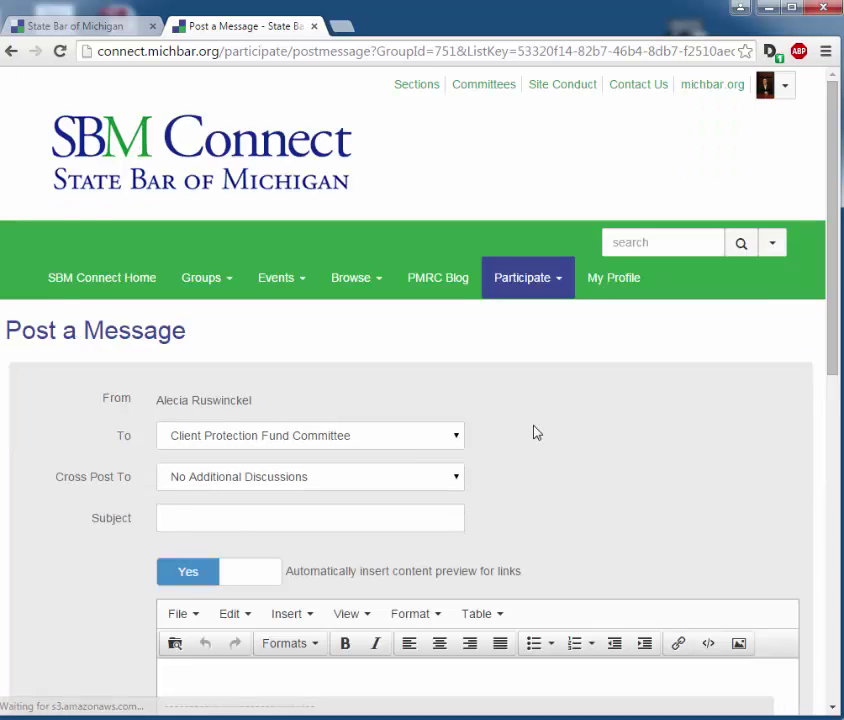
scroll(537, 432, "down", 1)
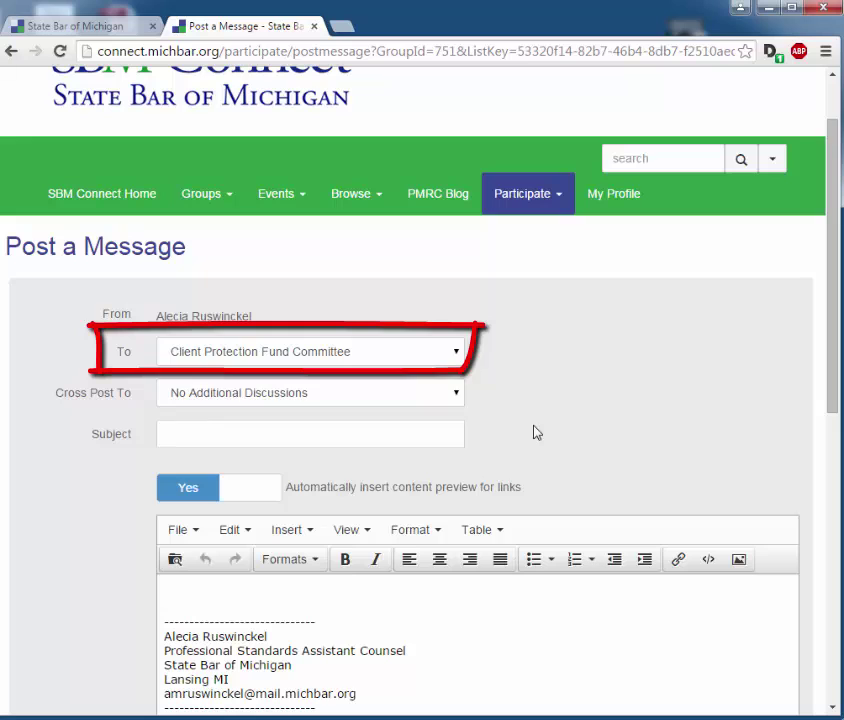
key("alt+Down")
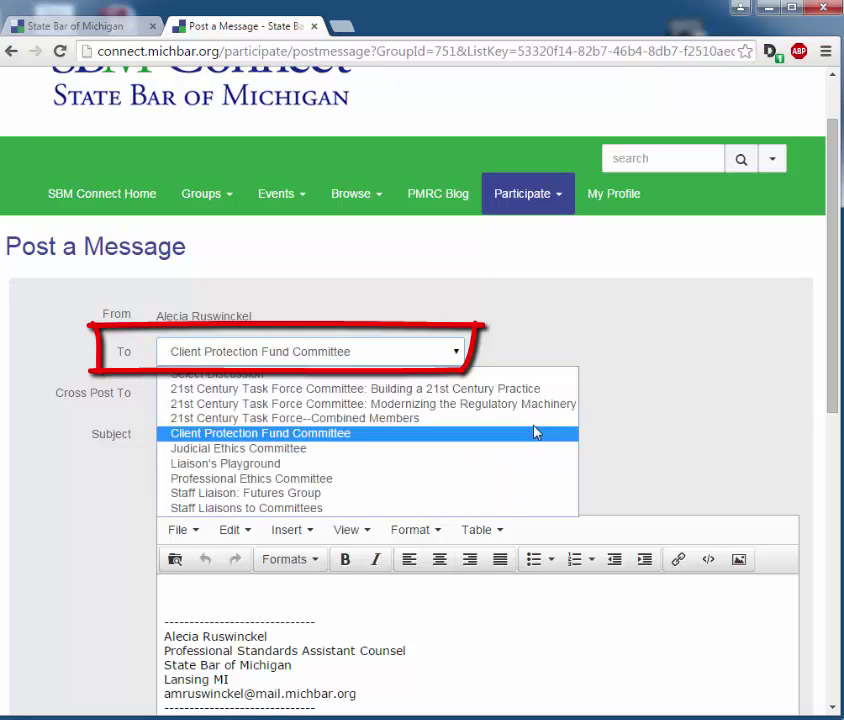
left_click(537, 432)
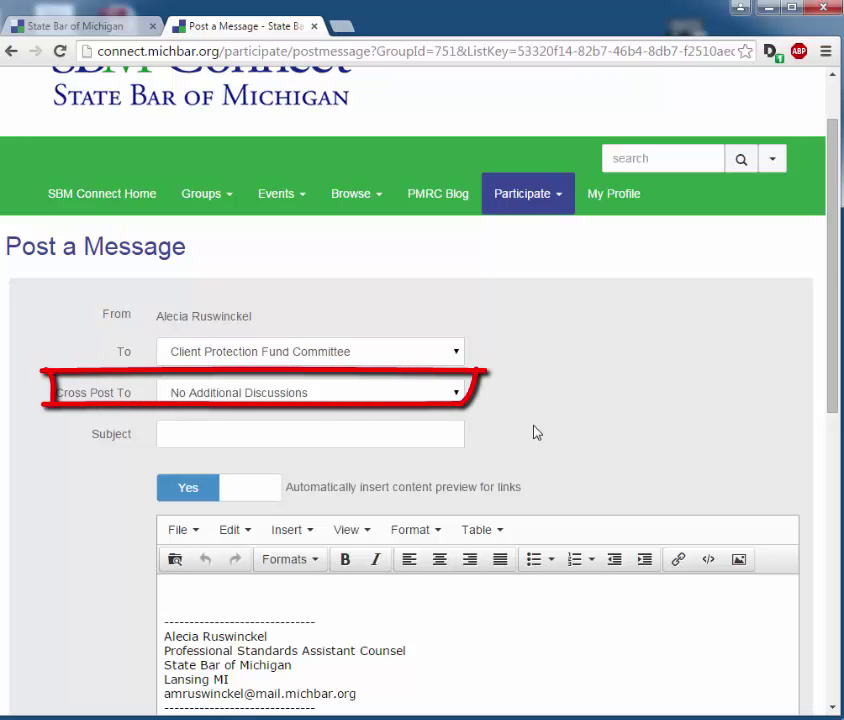
key("Tab")
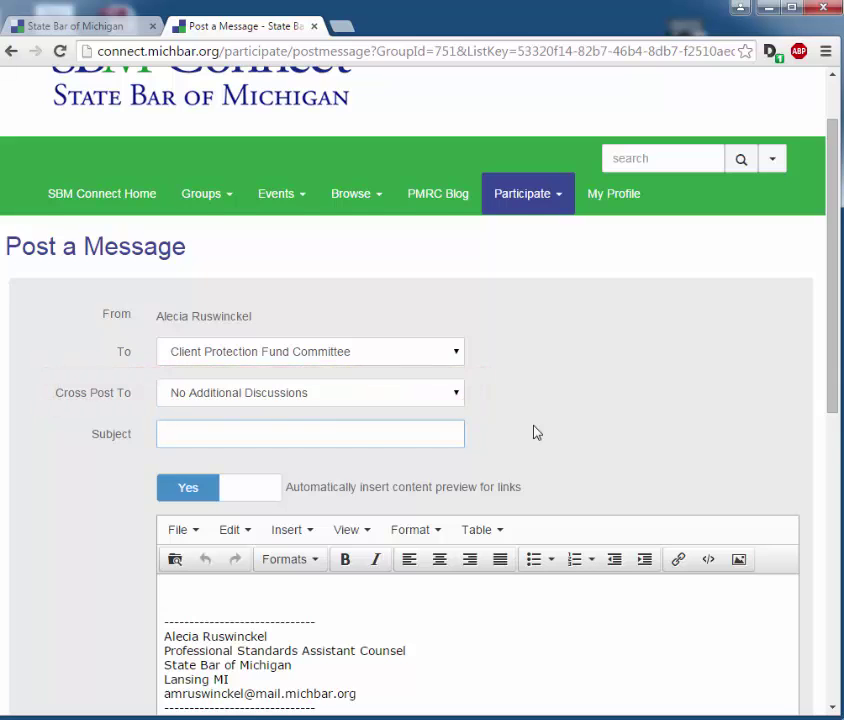
scroll(533, 432, "down", 2)
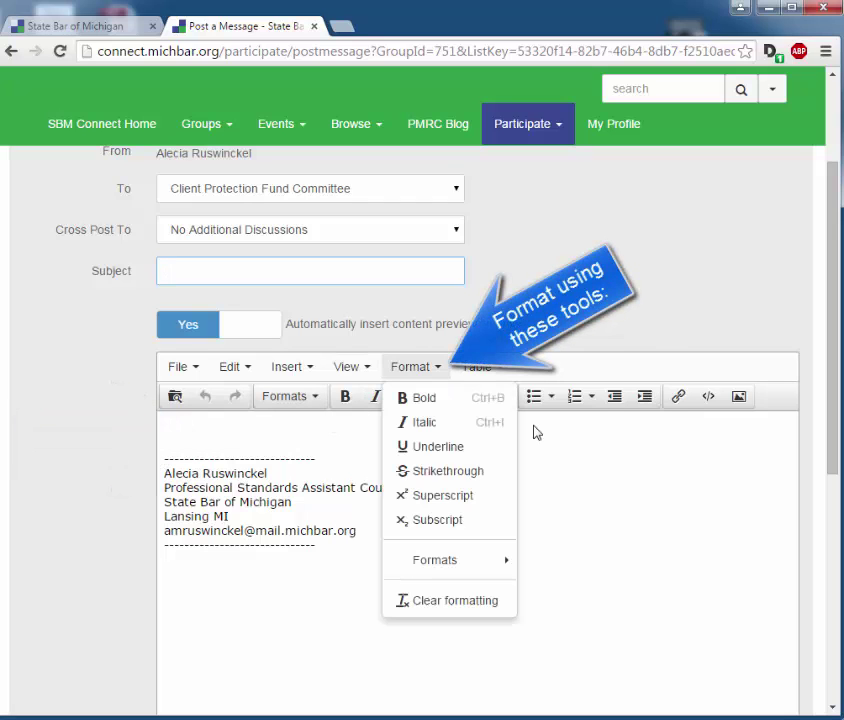
left_click(534, 431)
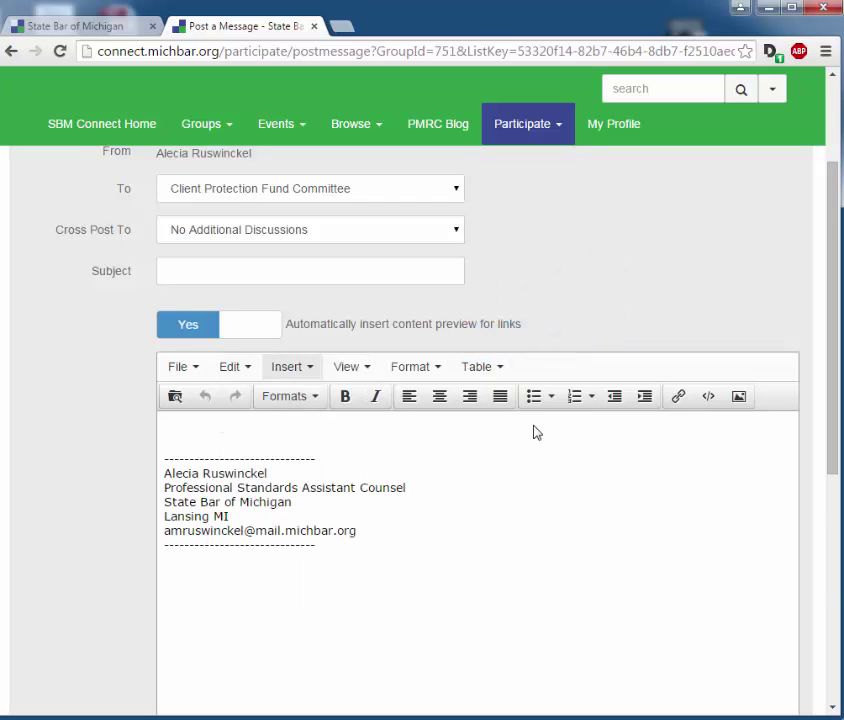
Step: Scroll the Post a Message form to review its Attach and Send buttons
scroll(534, 431, "down", 3)
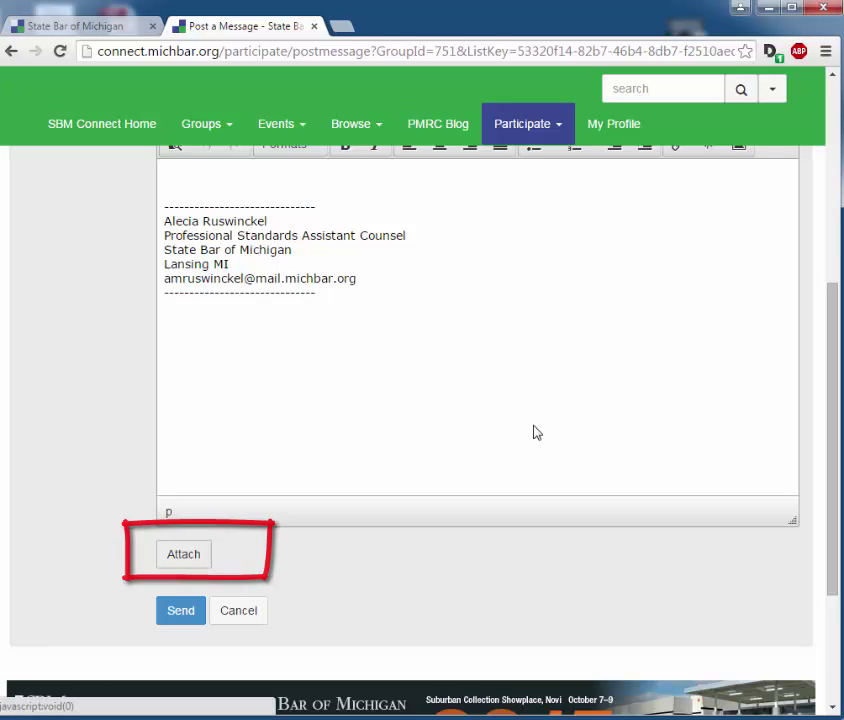
scroll(534, 431, "up", 1)
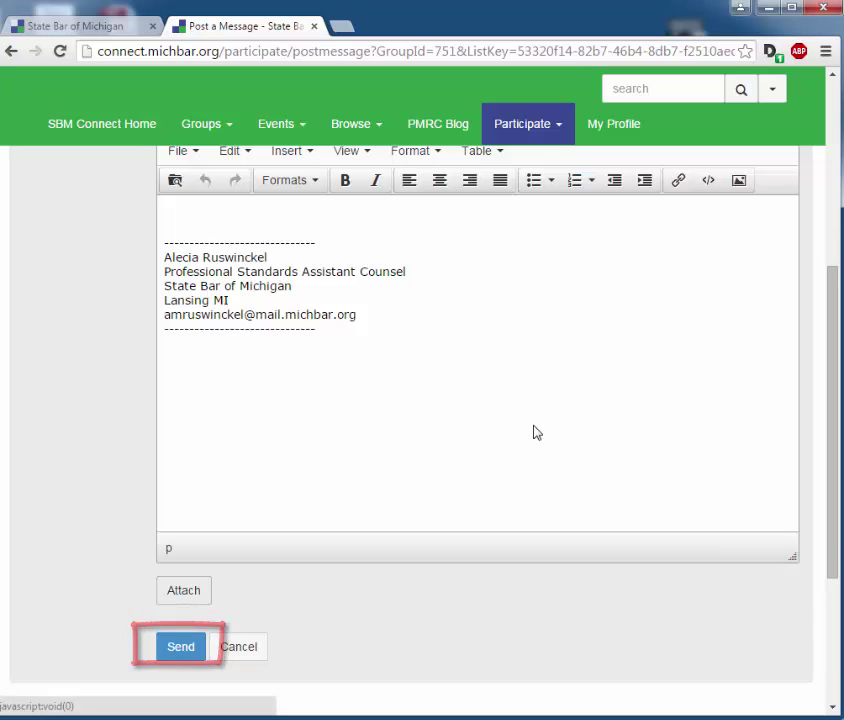
scroll(567, 387, "up", 5)
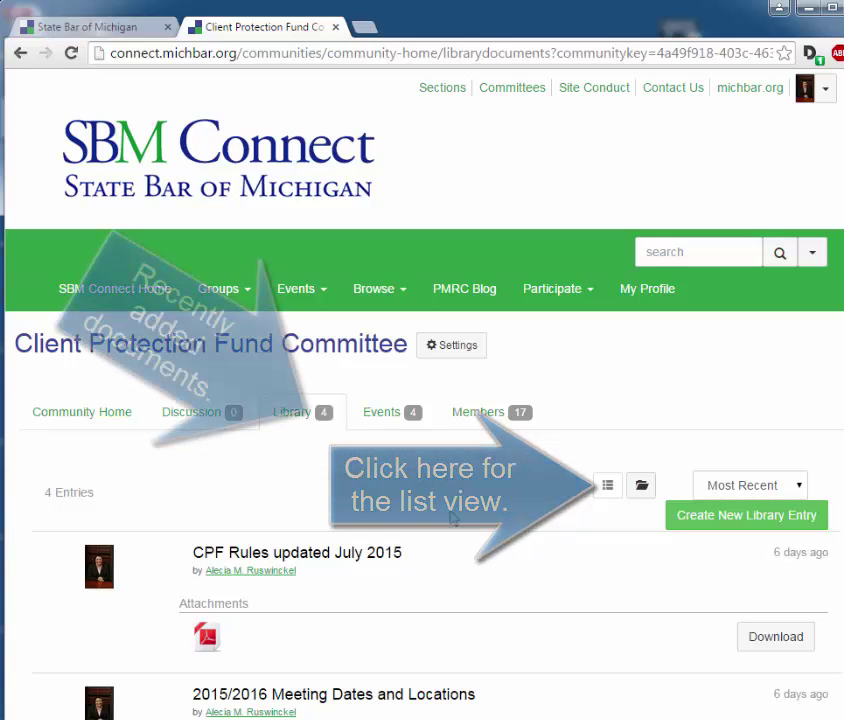
Step: Switch the committee library to folder view
scroll(452, 522, "down", 3)
scroll(452, 522, "down", 3)
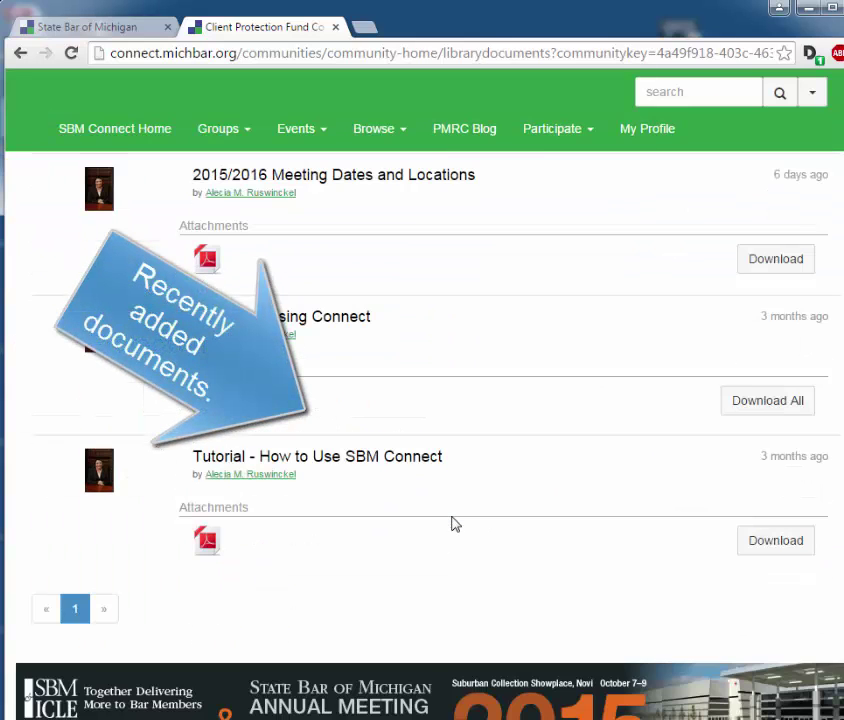
scroll(452, 522, "up", 5)
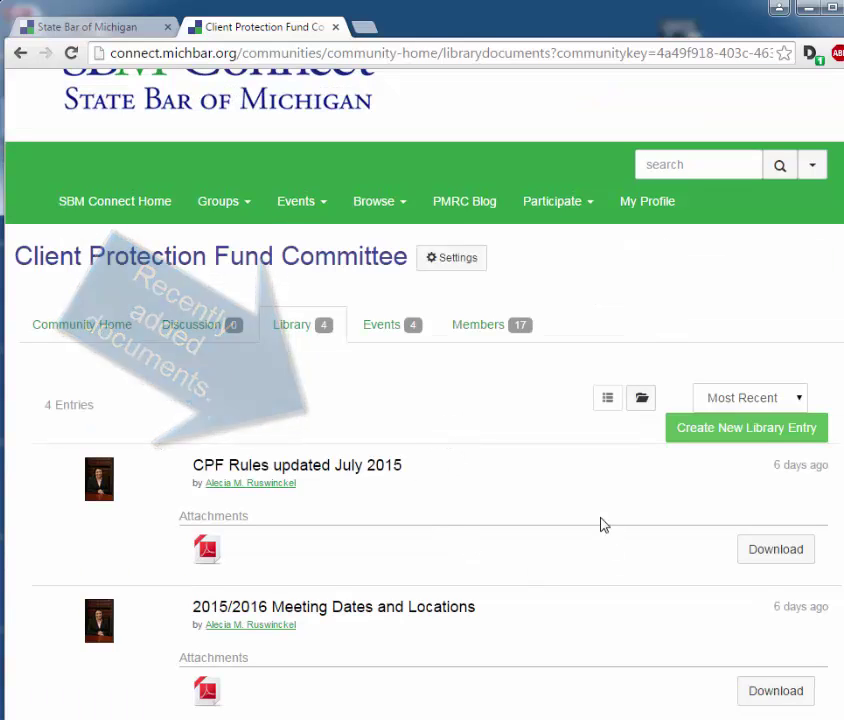
left_click(642, 403)
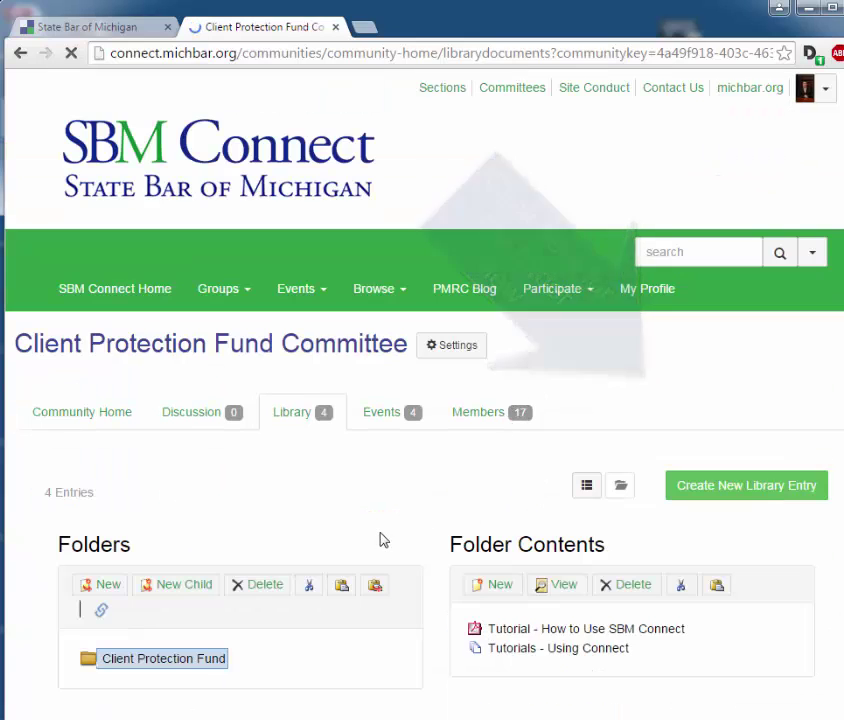
scroll(322, 498, "down", 1)
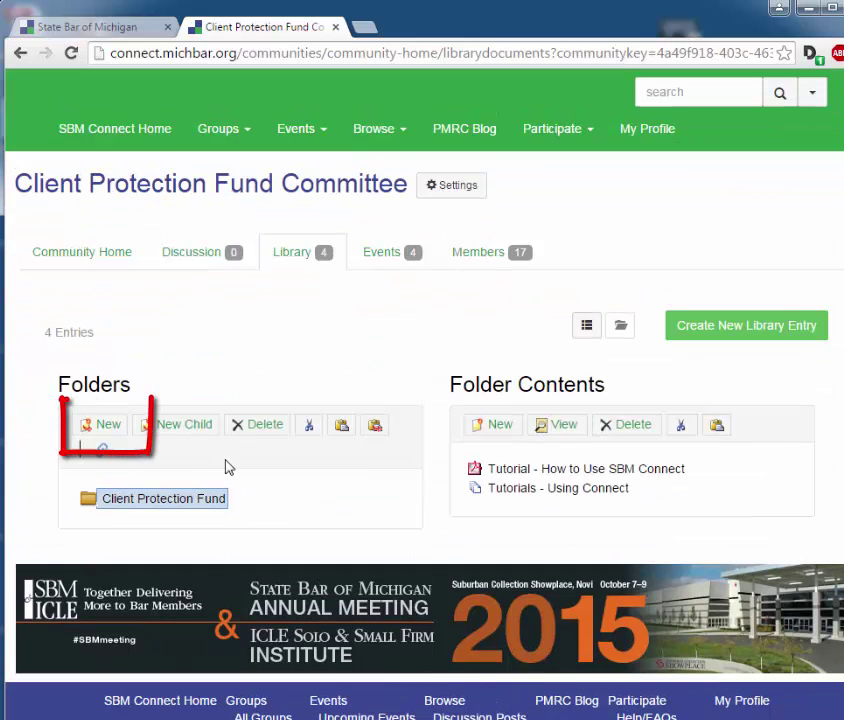
Step: Create a library folder named 'Test Folder' and select it
left_click(107, 428)
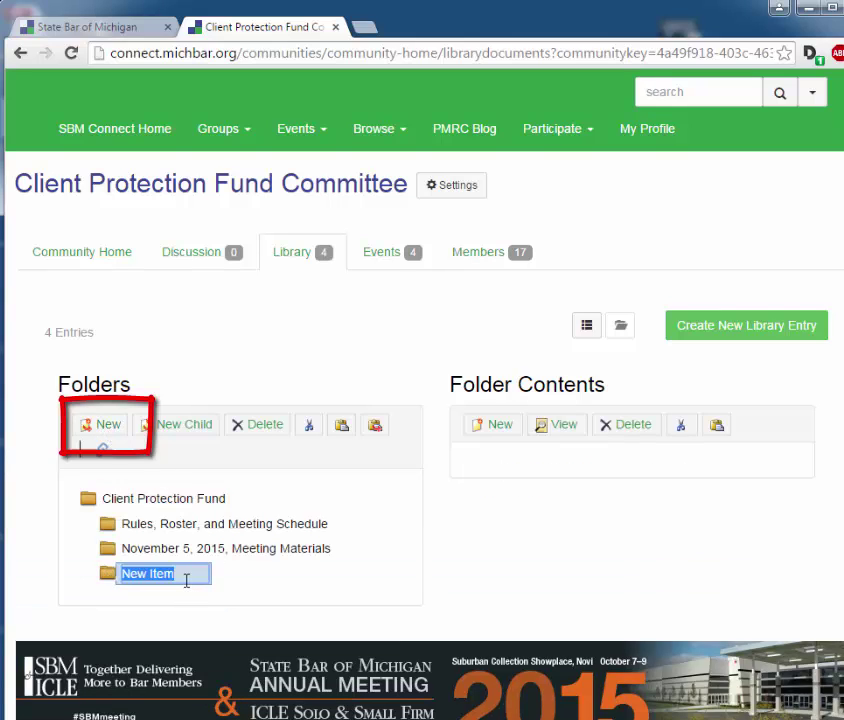
type("Test Folder")
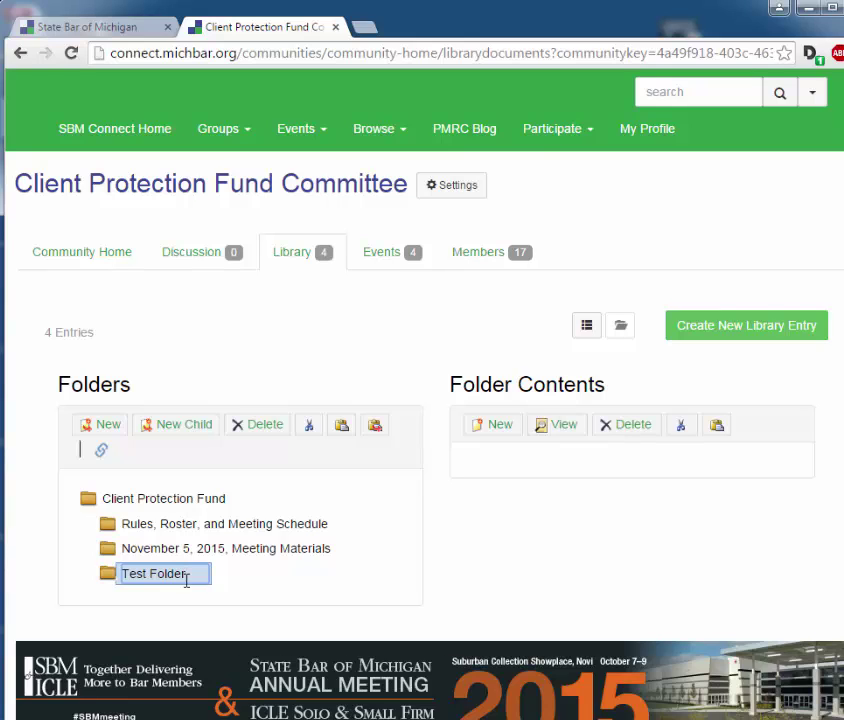
key("Return")
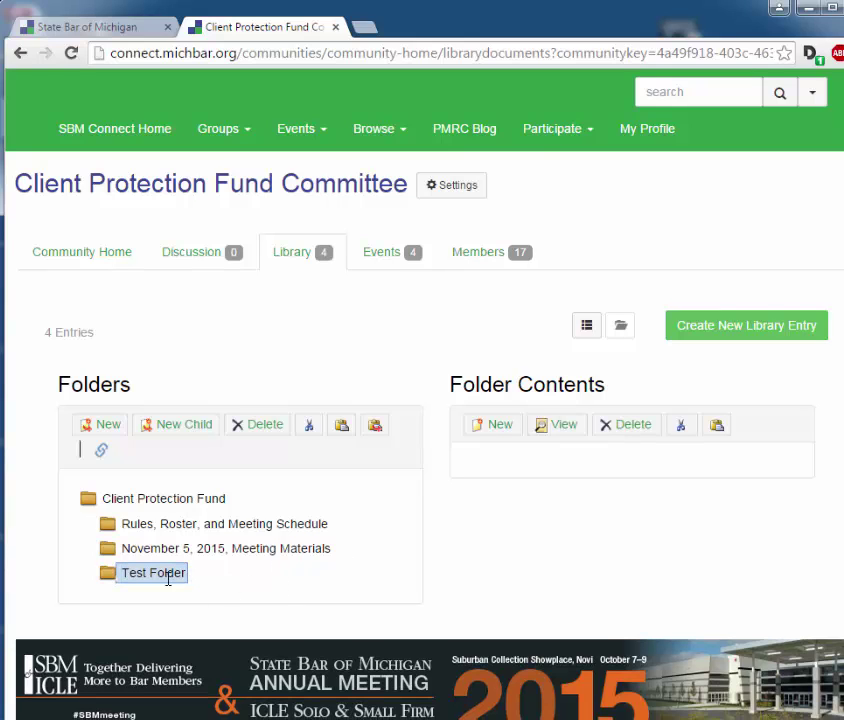
left_click(168, 576)
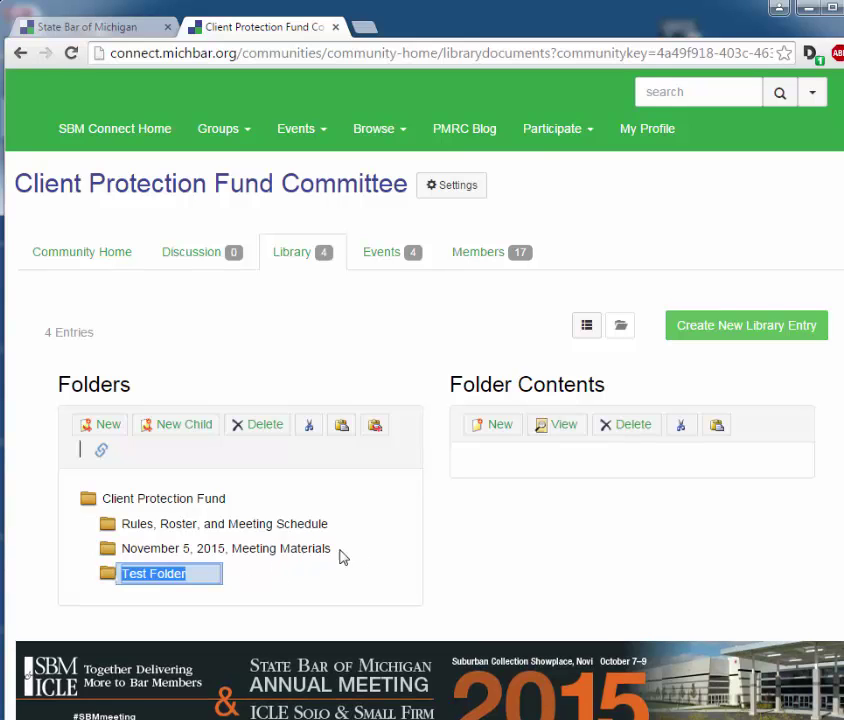
left_click(496, 428)
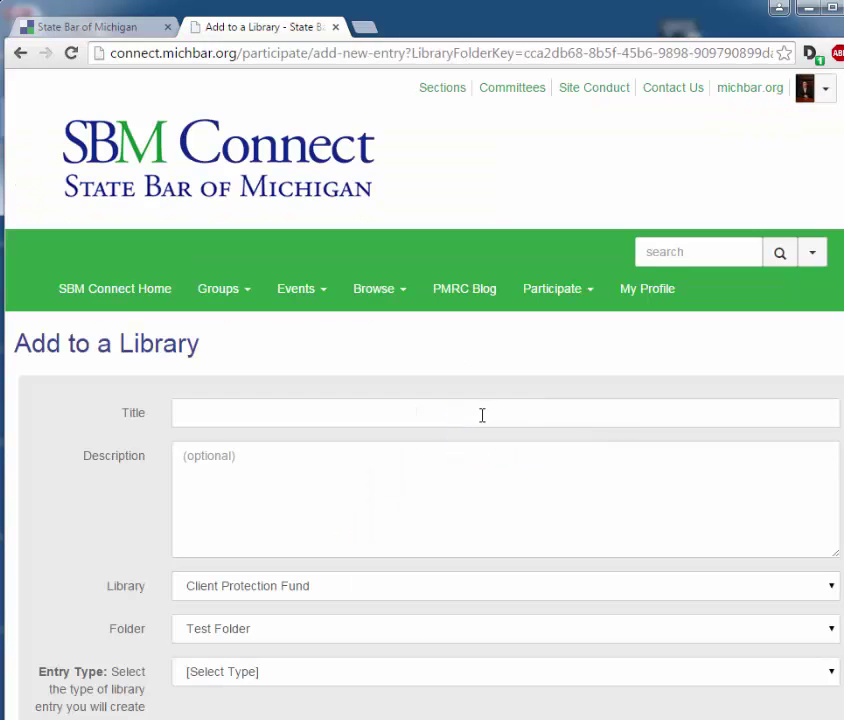
Step: Give the new library entry the title 'Test Document'
left_click(225, 412)
type("Ts")
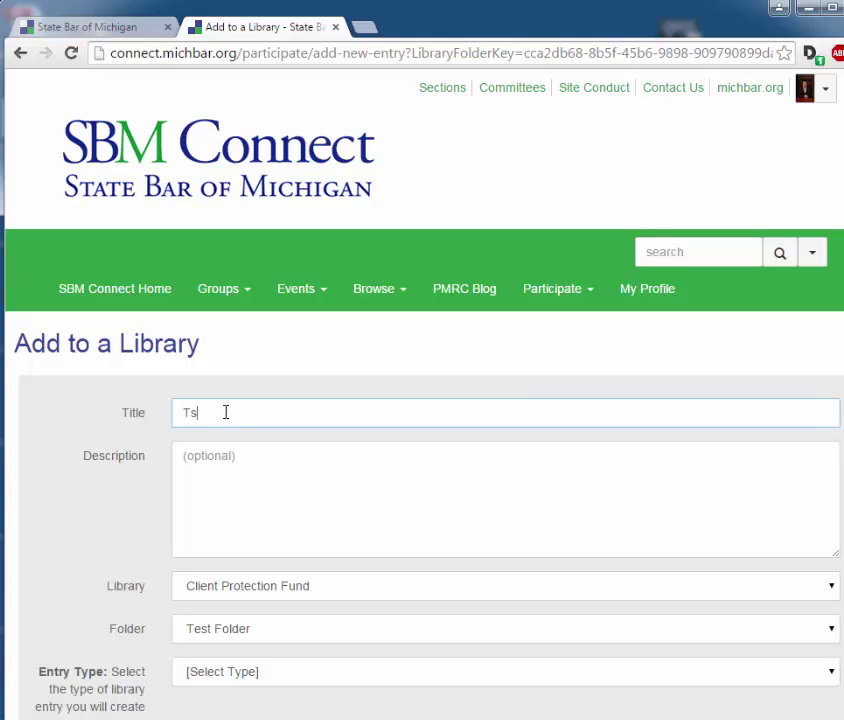
key("BackSpace")
type("est Document")
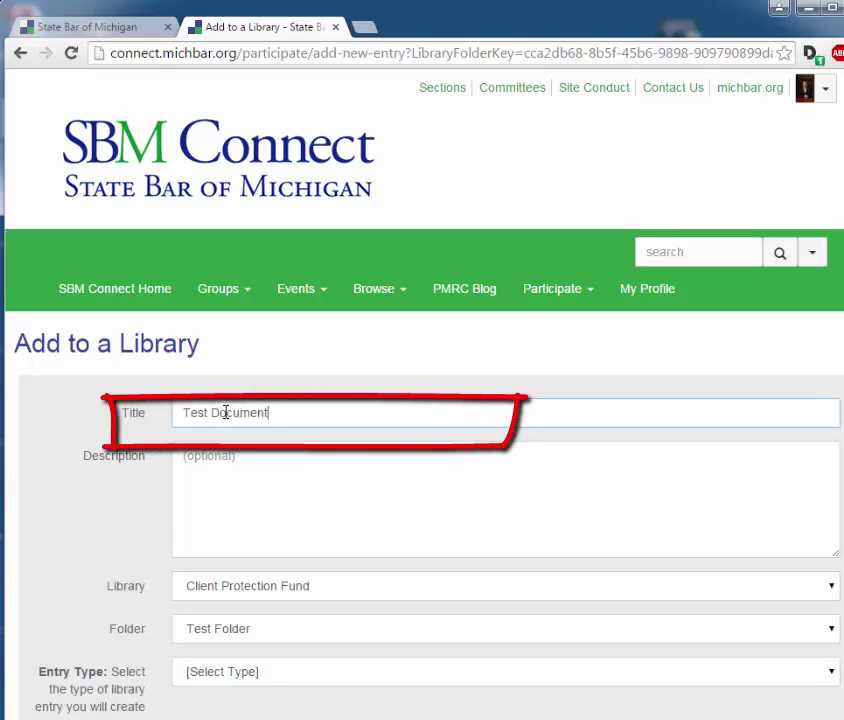
left_click(217, 457)
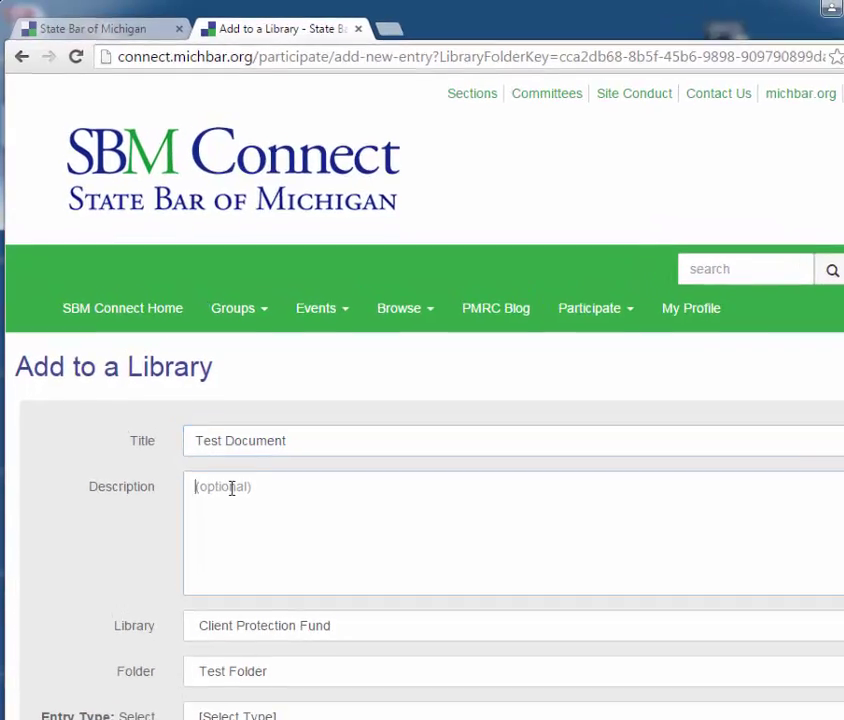
scroll(231, 488, "down", 3)
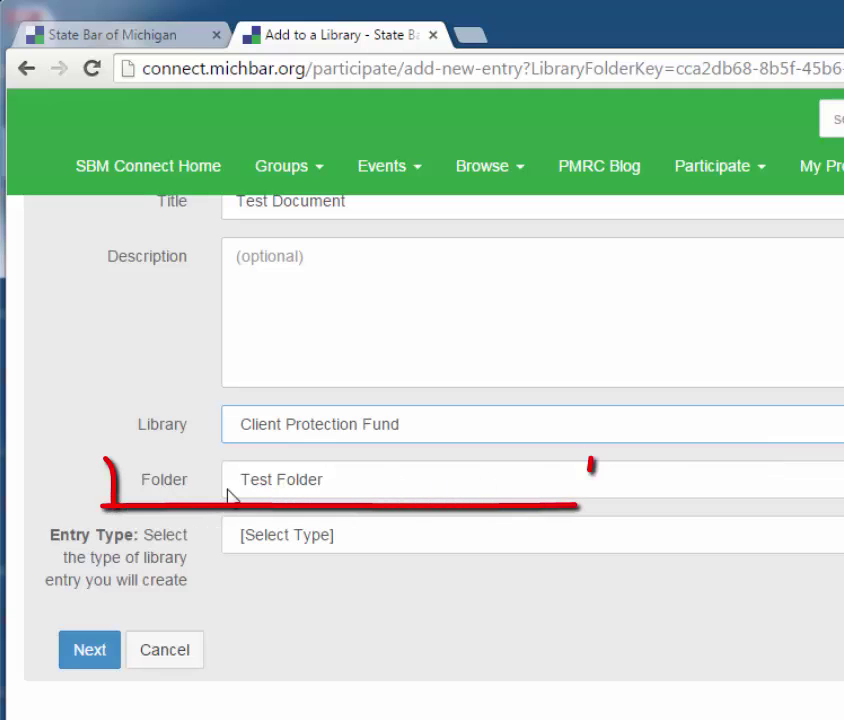
Step: Keep Test Folder as destination and set the entry type to Standard File Upload
left_click(370, 480)
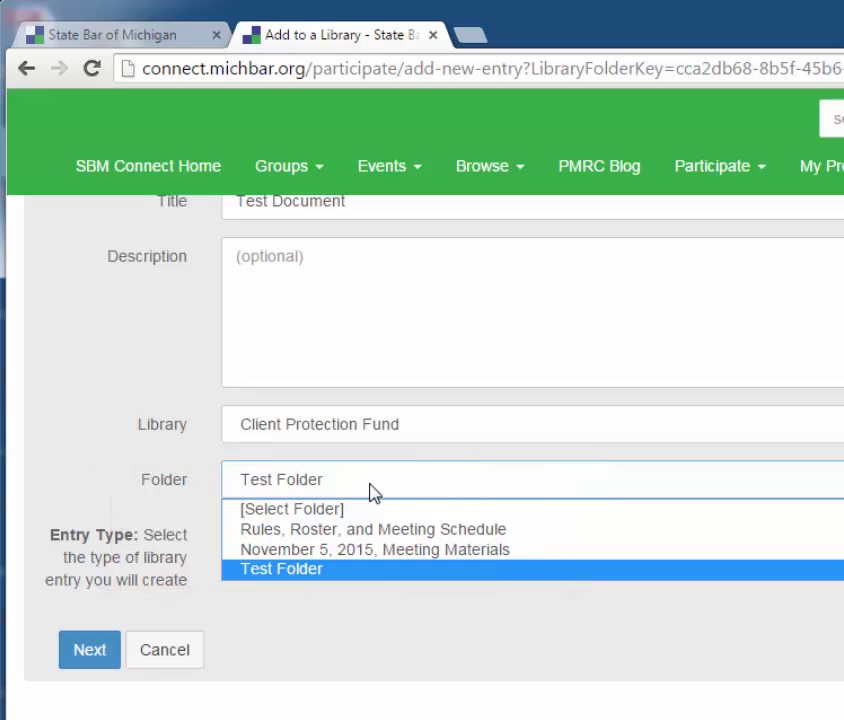
left_click(372, 490)
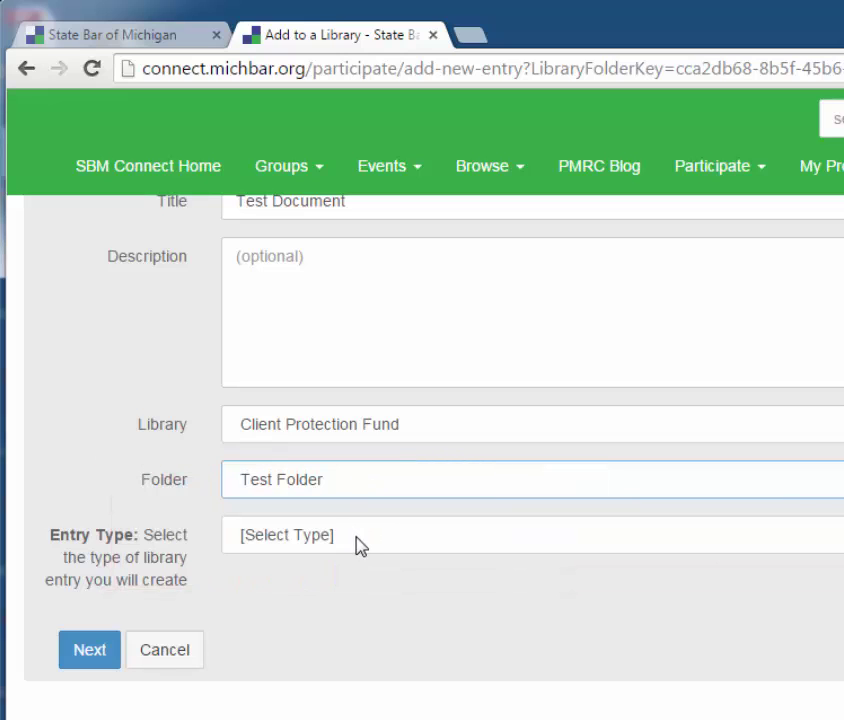
left_click(360, 546)
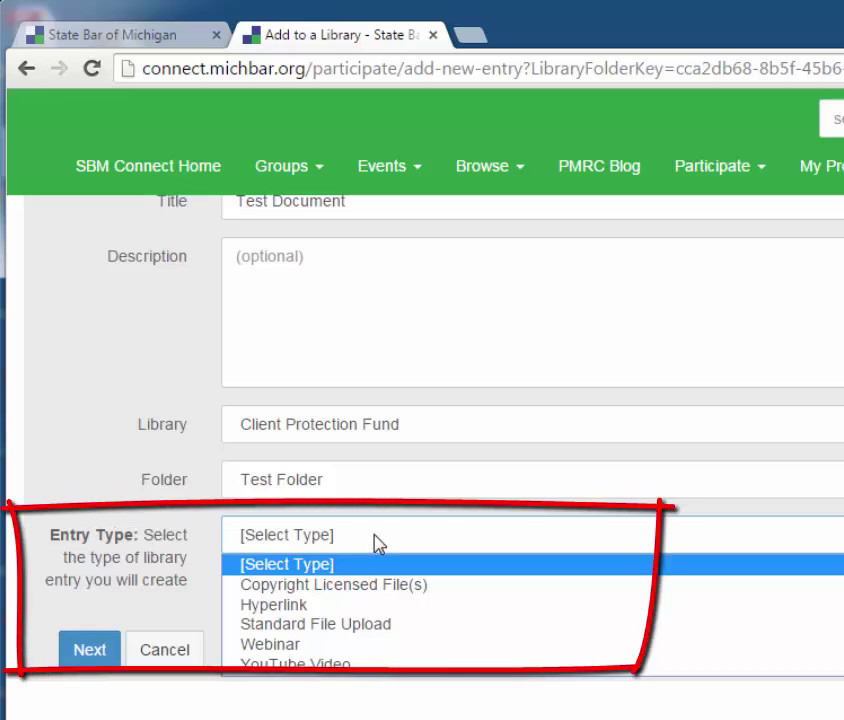
left_click(375, 625)
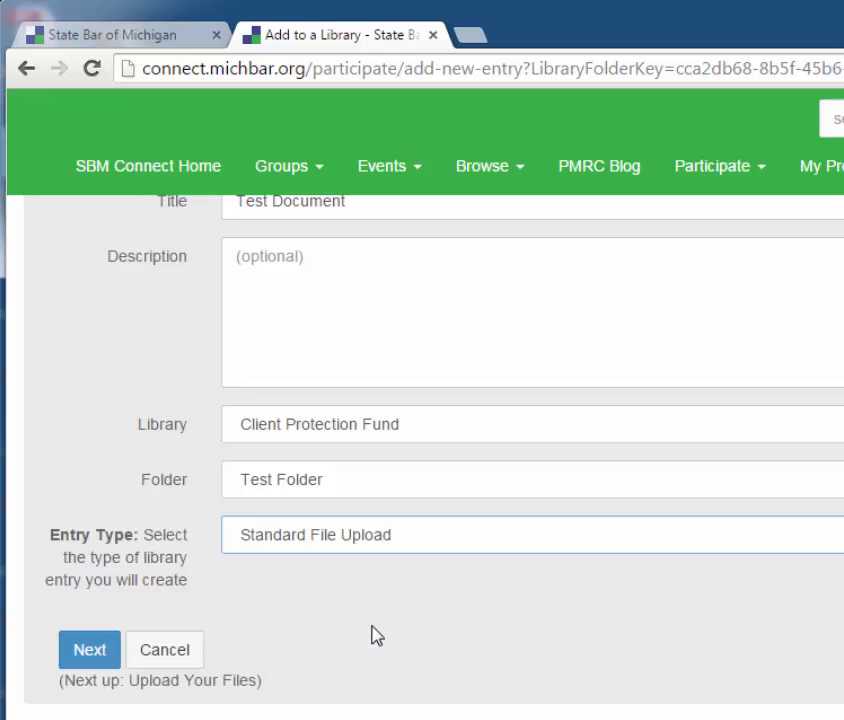
left_click(96, 650)
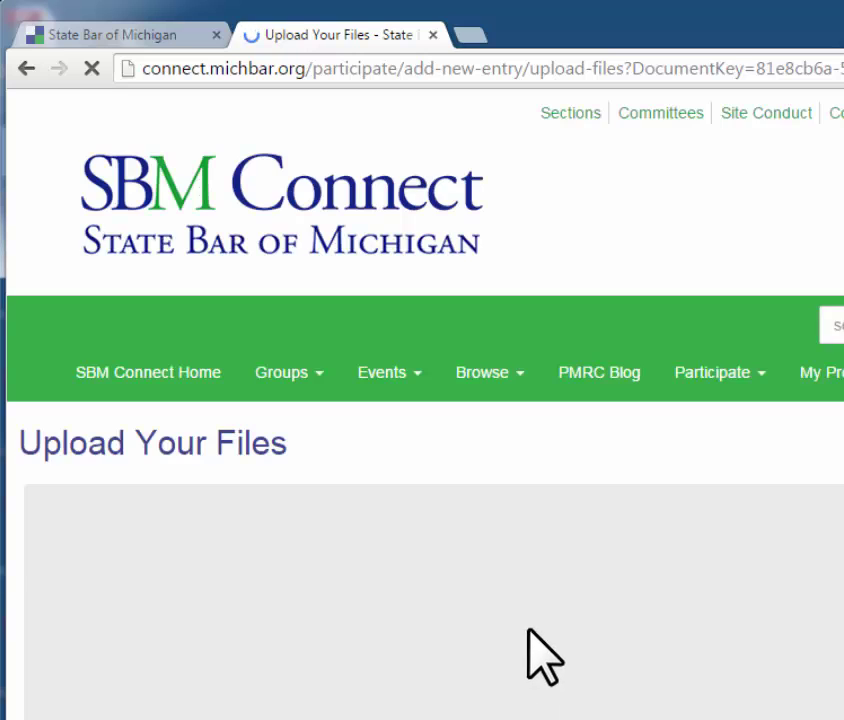
Step: Drag Committee Test Document.docx from the desktop into the first file slot and upload it
scroll(533, 656, "down", 1)
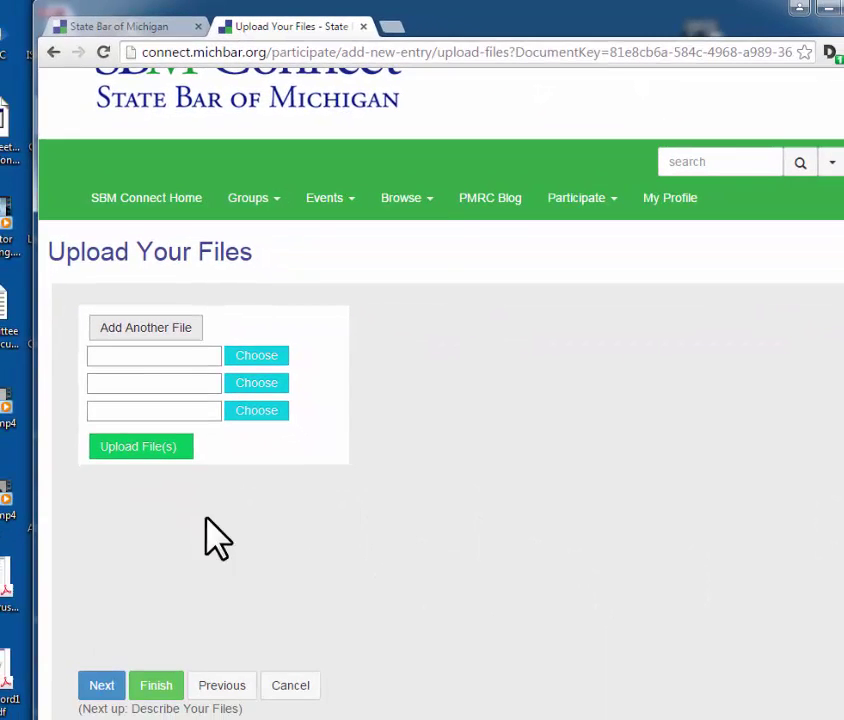
left_click_drag(484, 15, 503, 13)
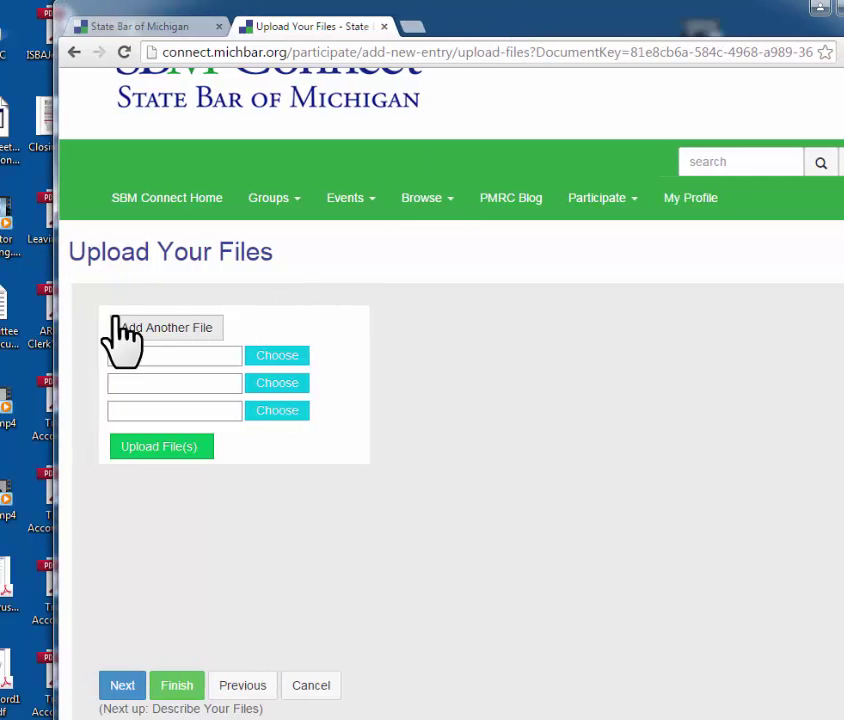
left_click_drag(8, 336, 166, 358)
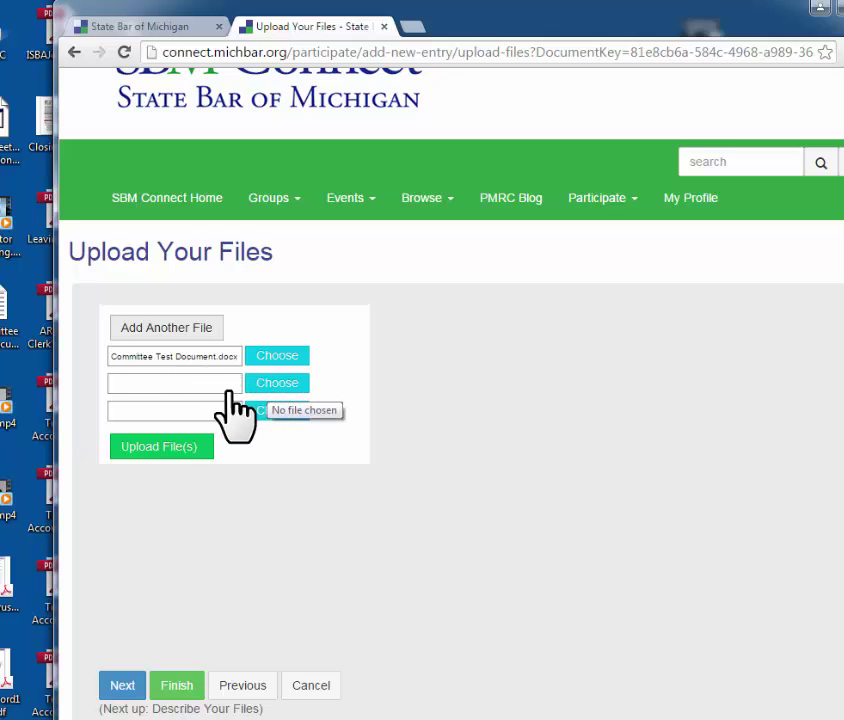
left_click(155, 450)
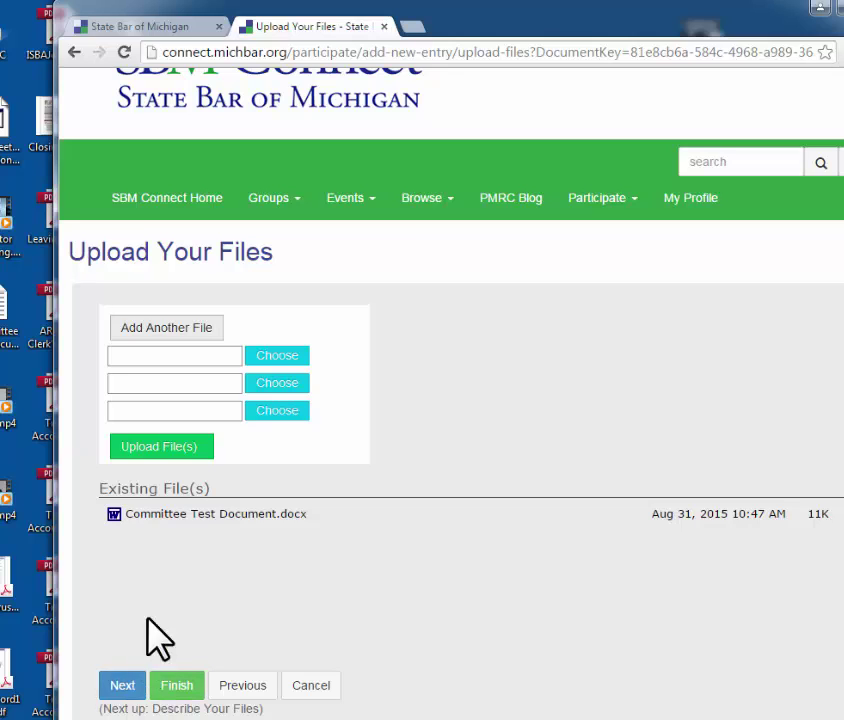
left_click(126, 690)
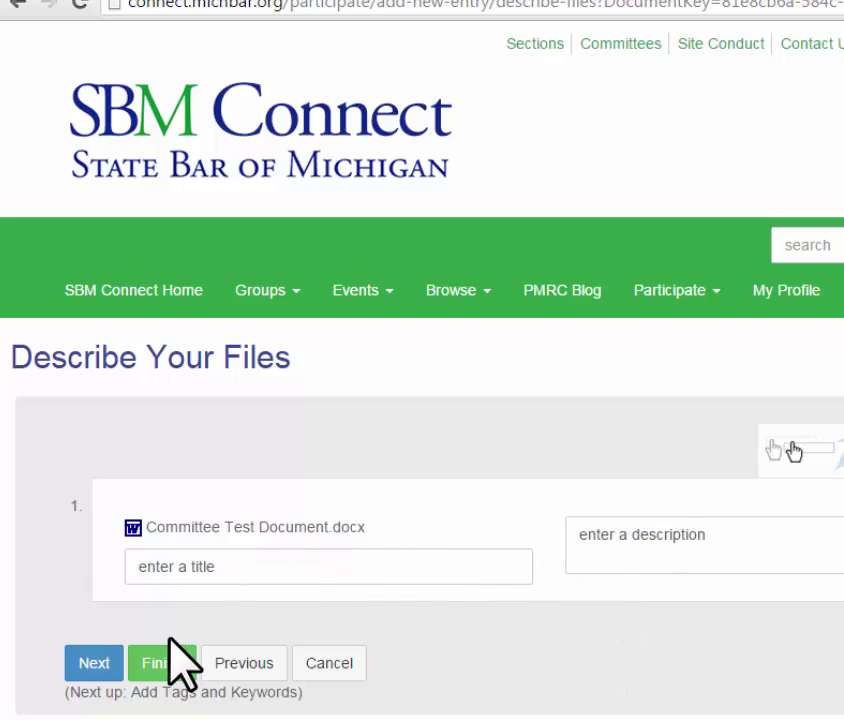
Step: Tag the entry as an Agenda document and submit it
left_click(93, 663)
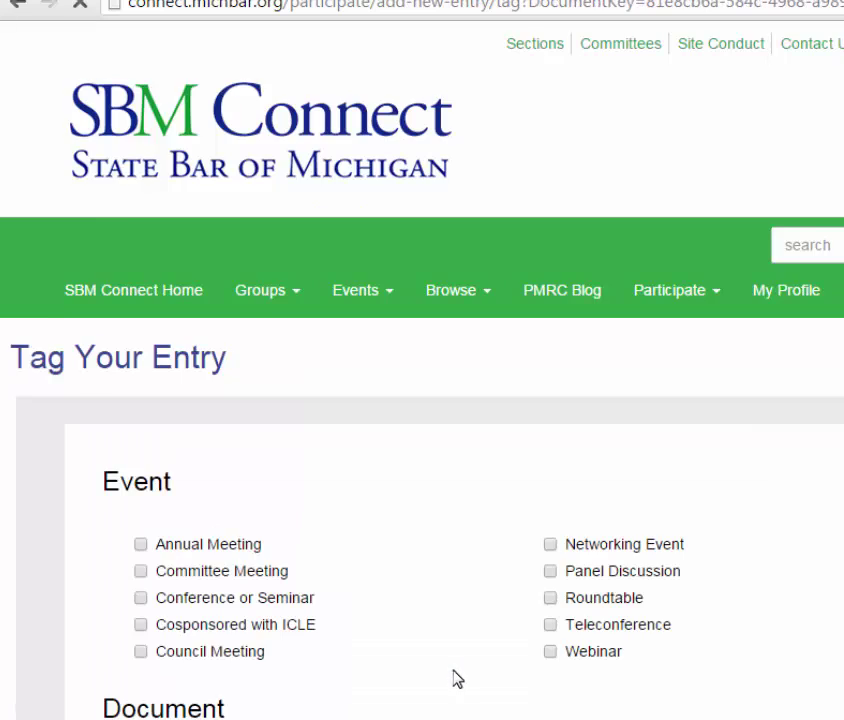
scroll(473, 668, "down", 1)
scroll(473, 668, "down", 2)
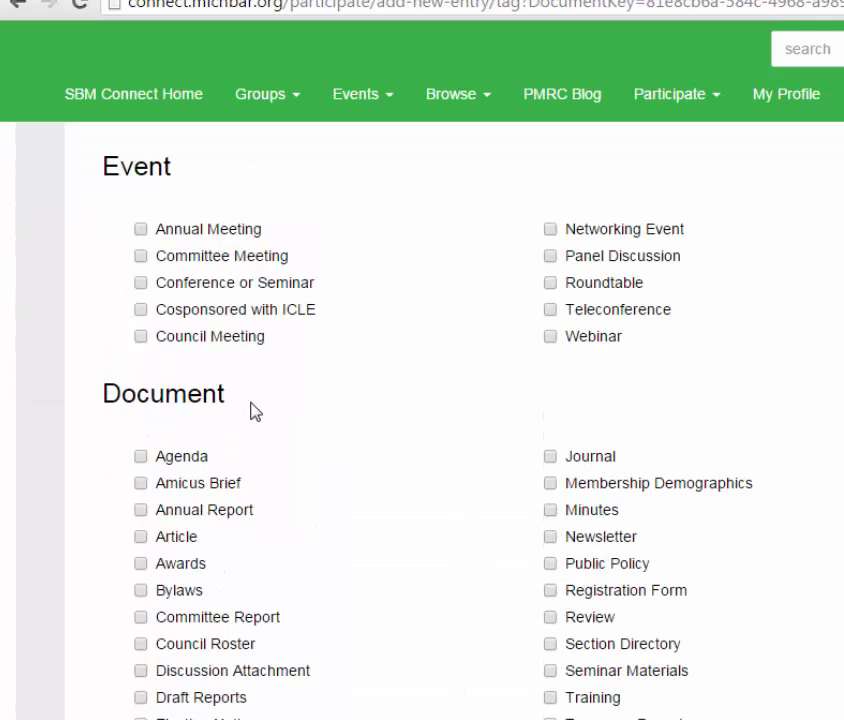
scroll(193, 235, "down", 1)
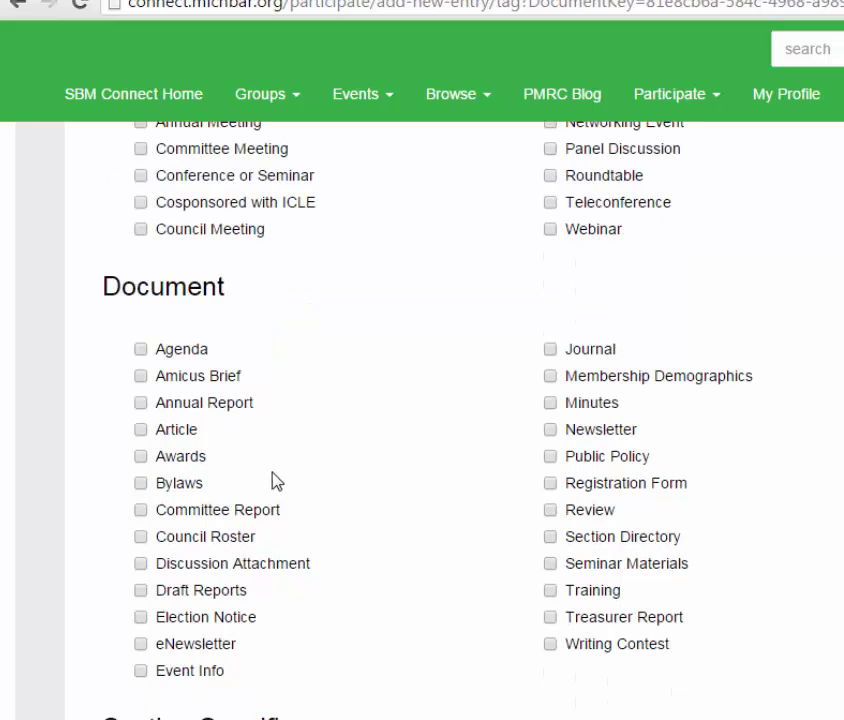
left_click(141, 350)
scroll(385, 583, "down", 9)
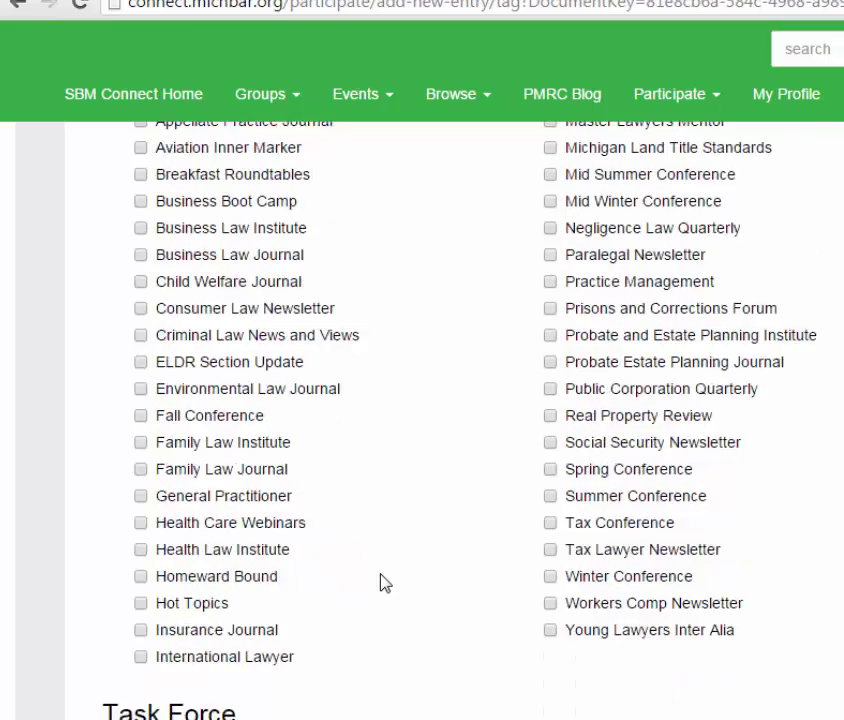
scroll(385, 583, "down", 2)
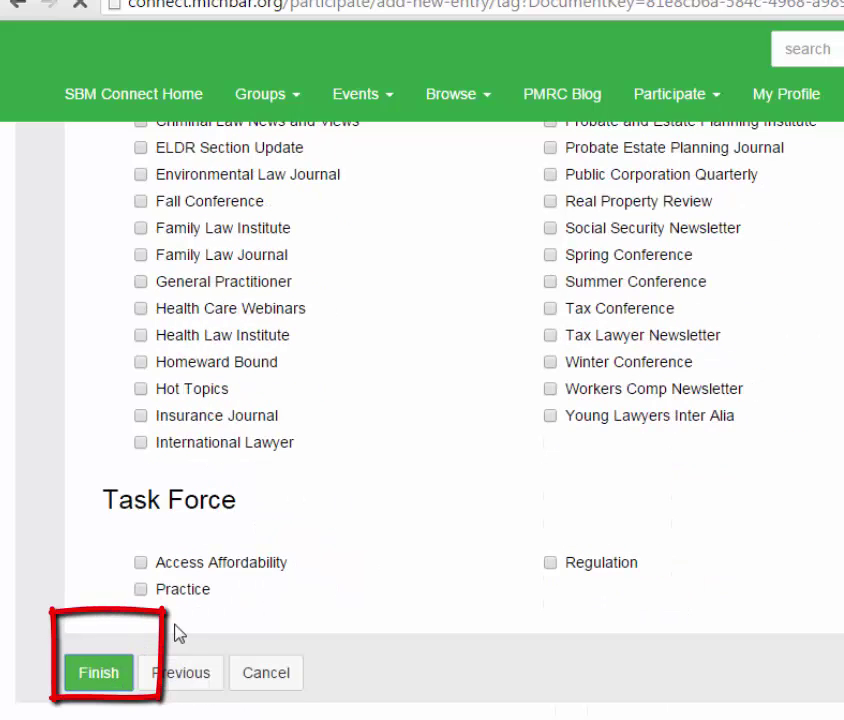
key("Return")
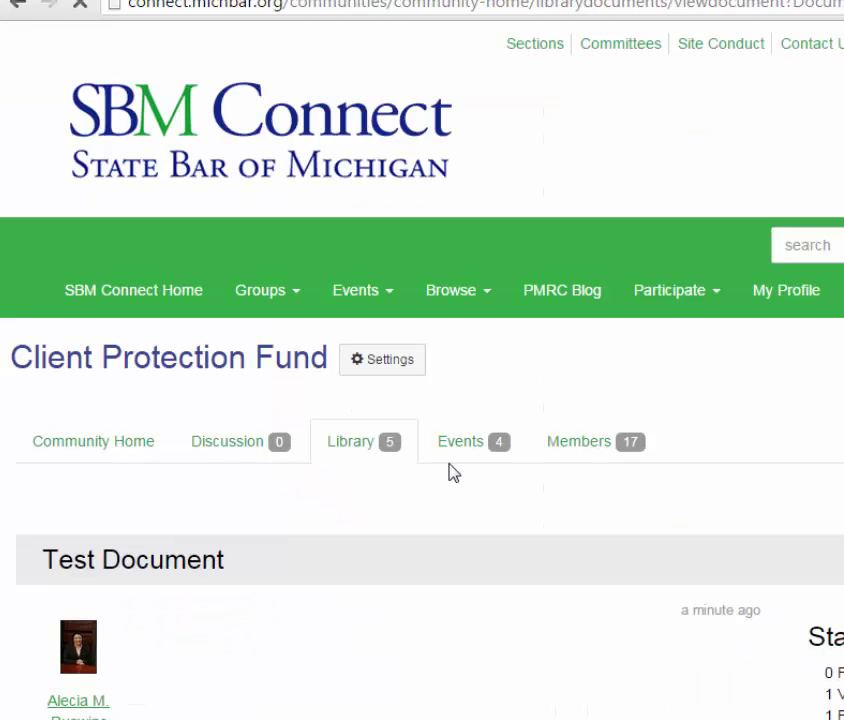
Step: Review the published Test Document entry page, then return to the committee library
scroll(432, 645, "down", 1)
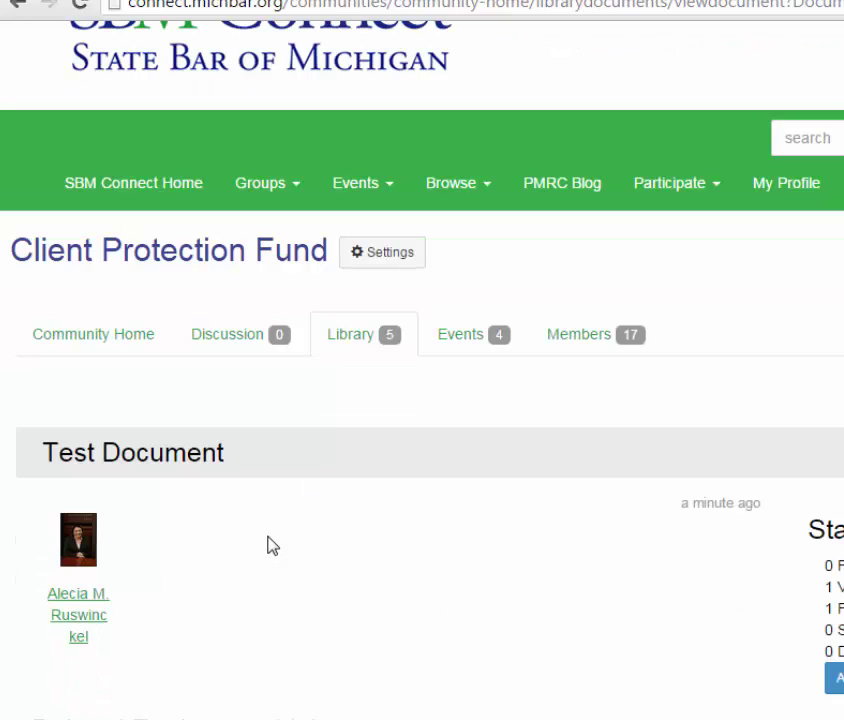
left_click_drag(45, 452, 222, 452)
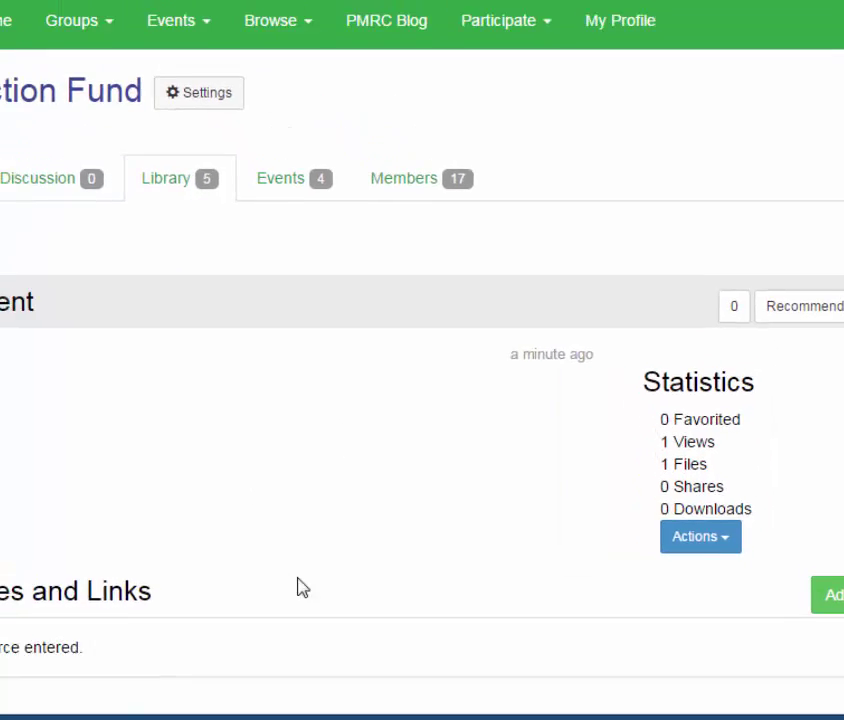
scroll(418, 616, "down", 3)
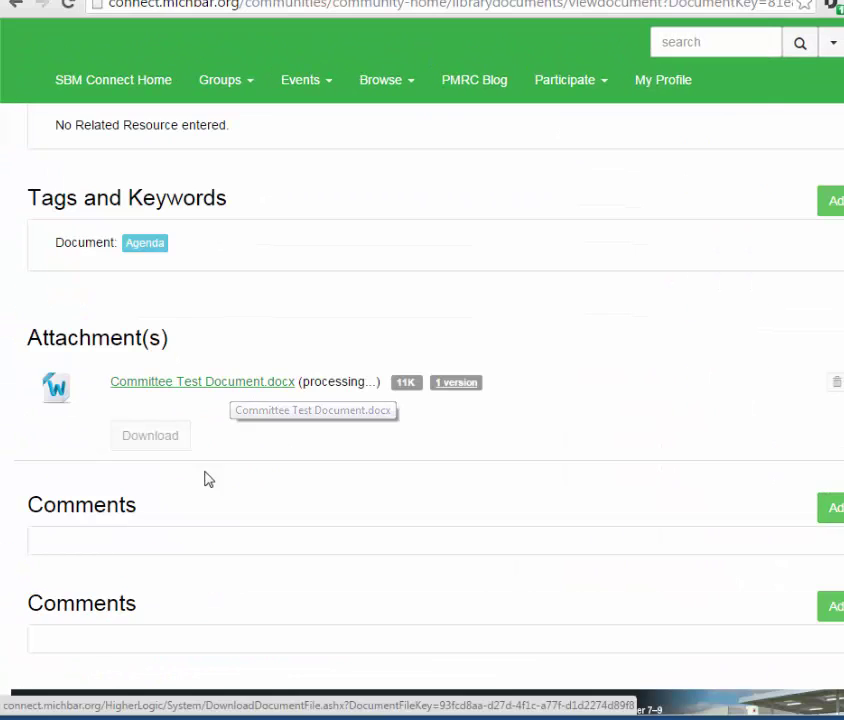
scroll(185, 430, "up", 2)
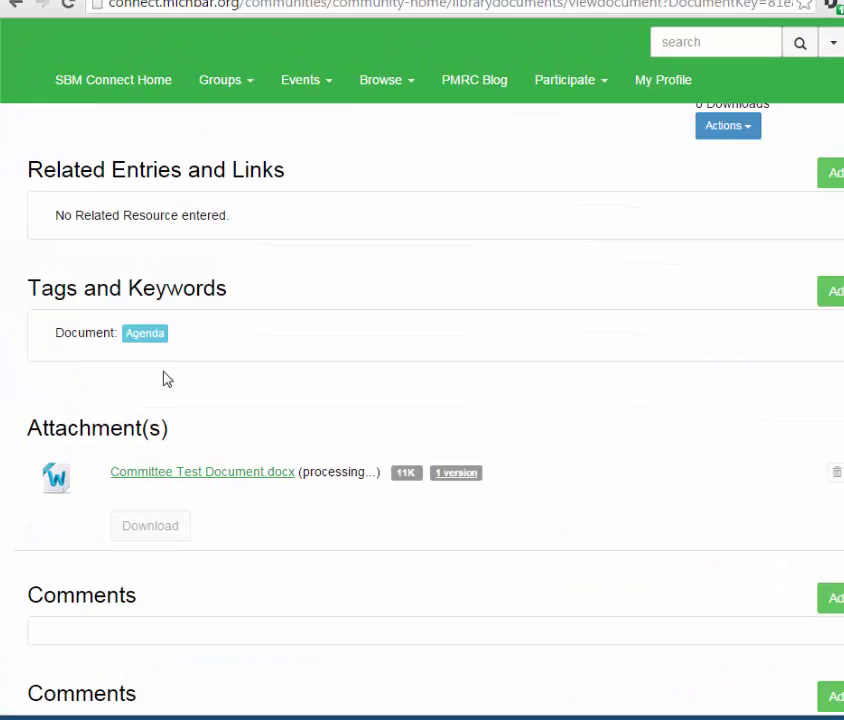
scroll(277, 482, "down", 4)
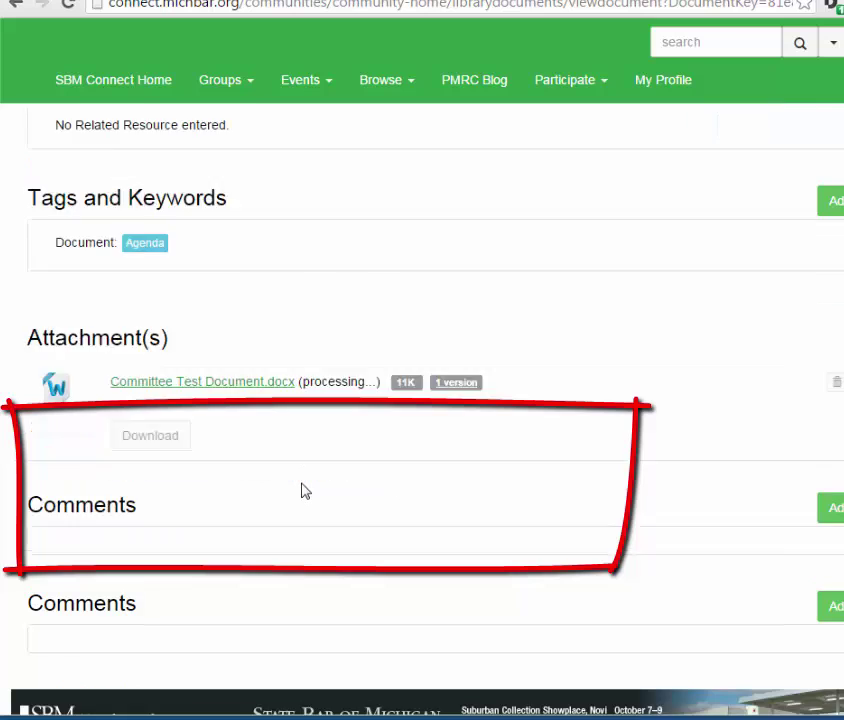
scroll(489, 490, "up", 6)
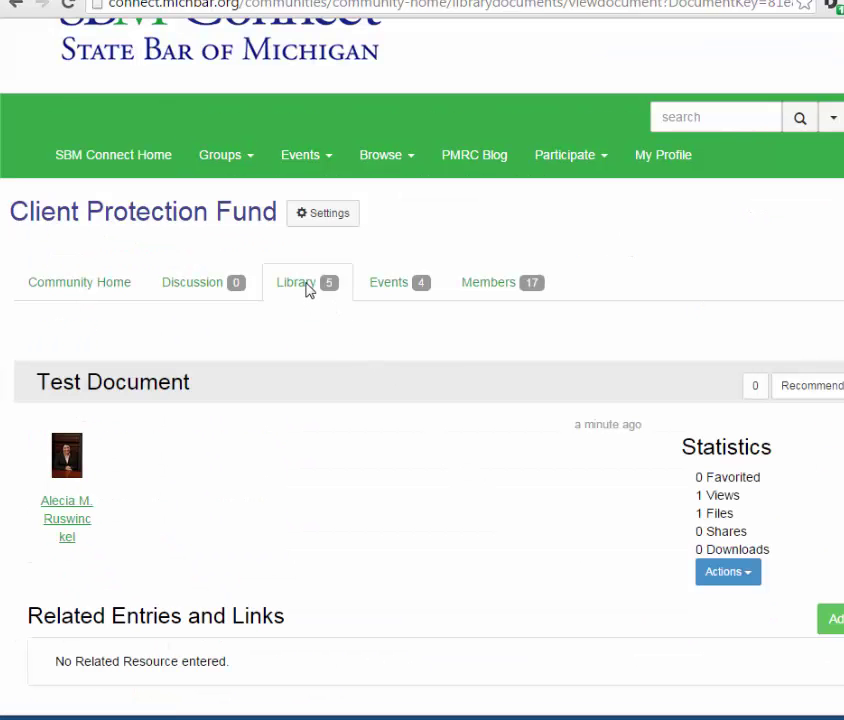
left_click(307, 285)
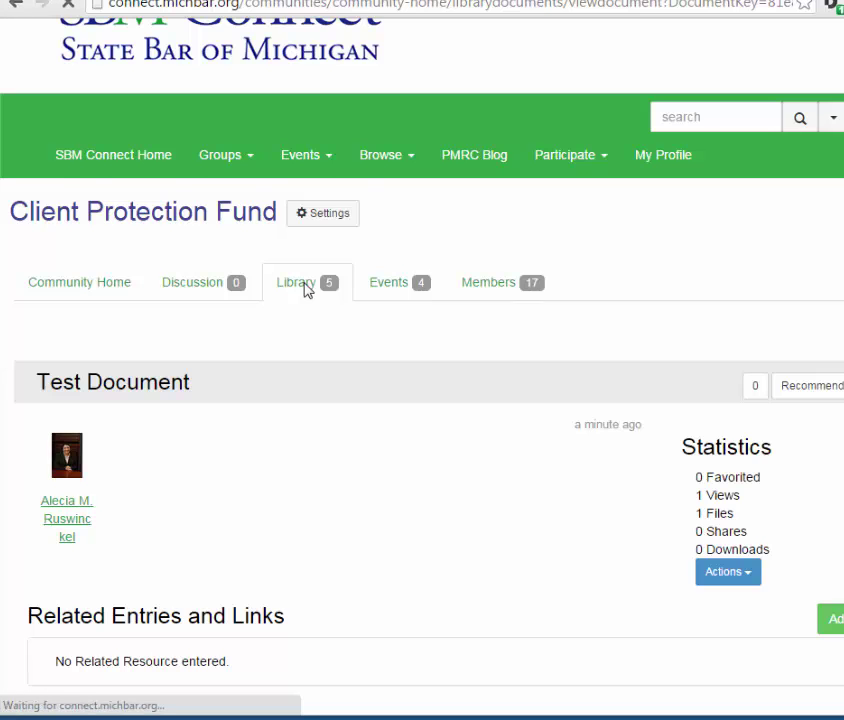
Step: In folder view, expand Client Protection Fund, open Test Folder, select Test Document, then view Events
scroll(295, 478, "down", 2)
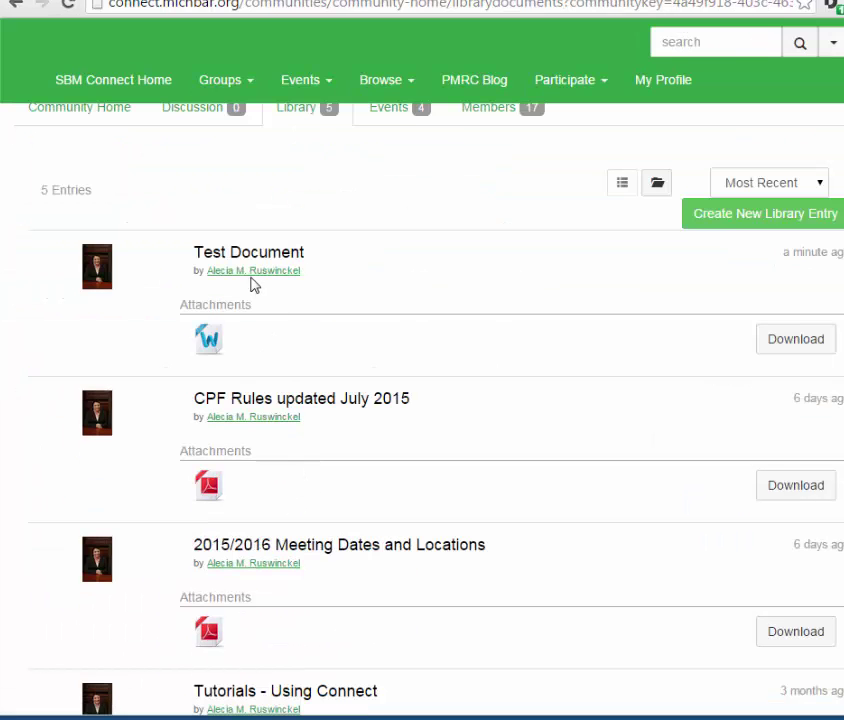
scroll(428, 330, "up", 2)
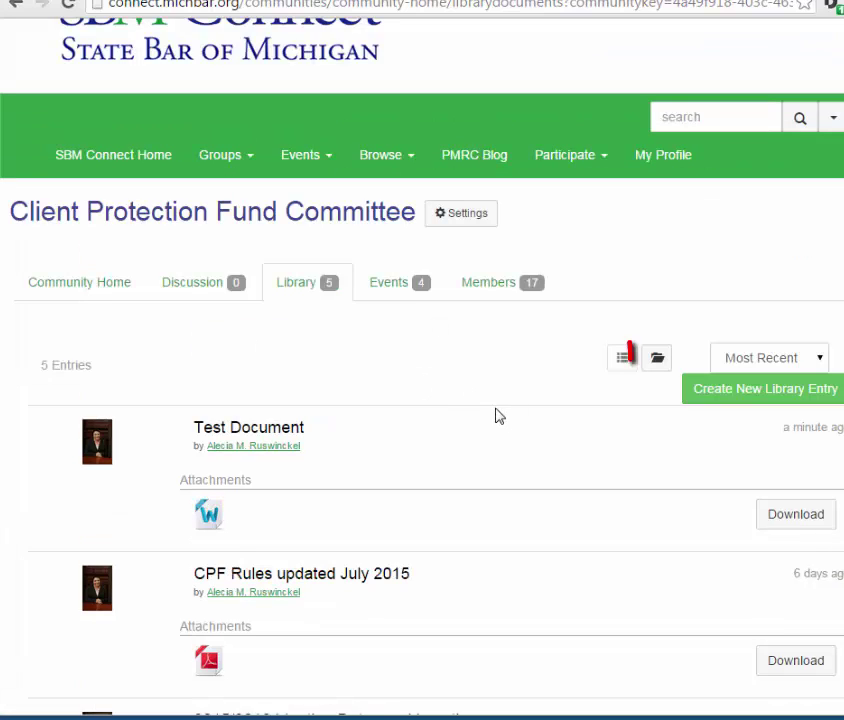
left_click(657, 362)
scroll(422, 470, "down", 3)
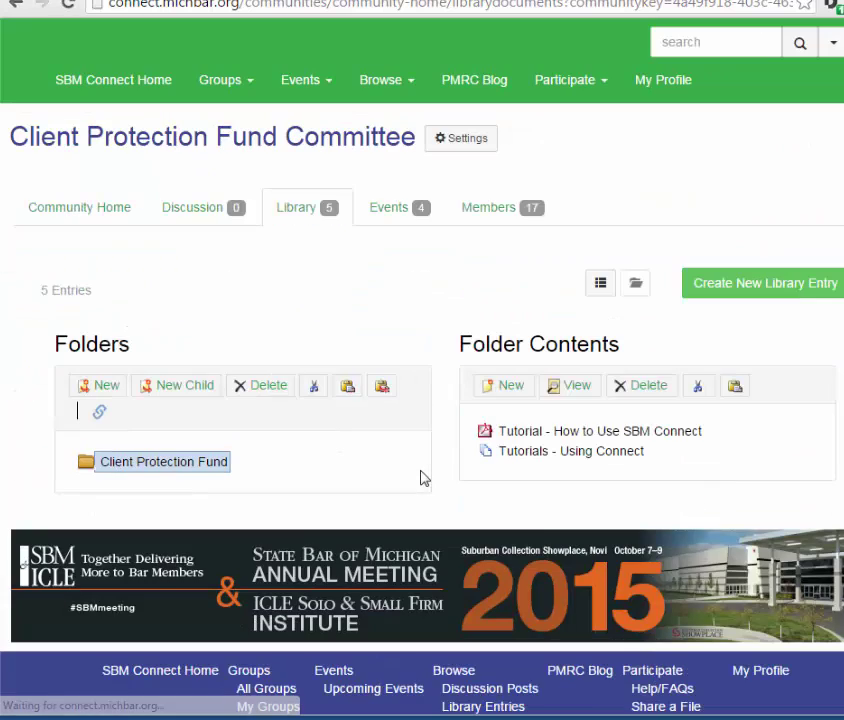
left_click(90, 466)
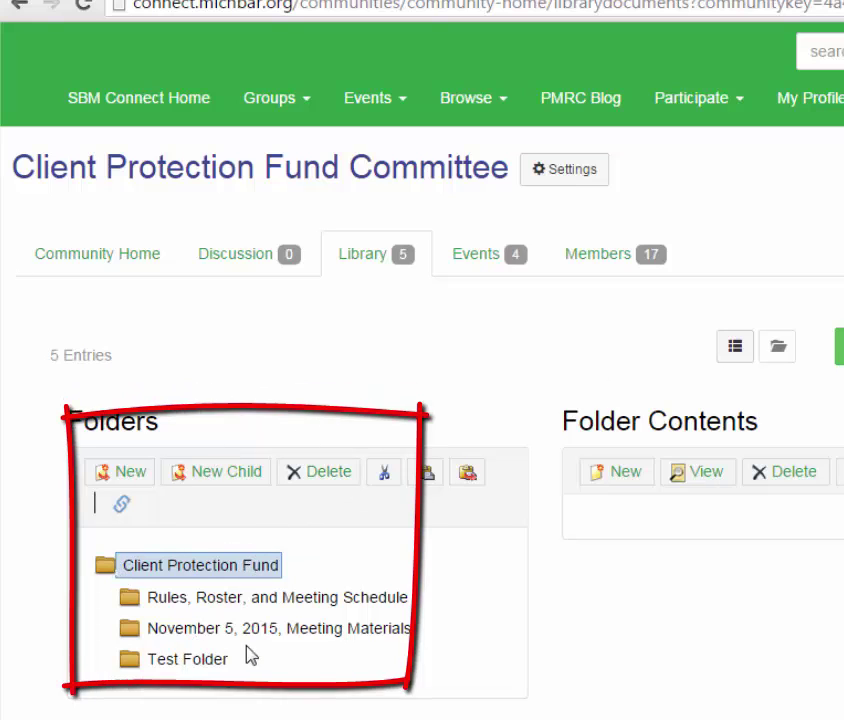
left_click(150, 660)
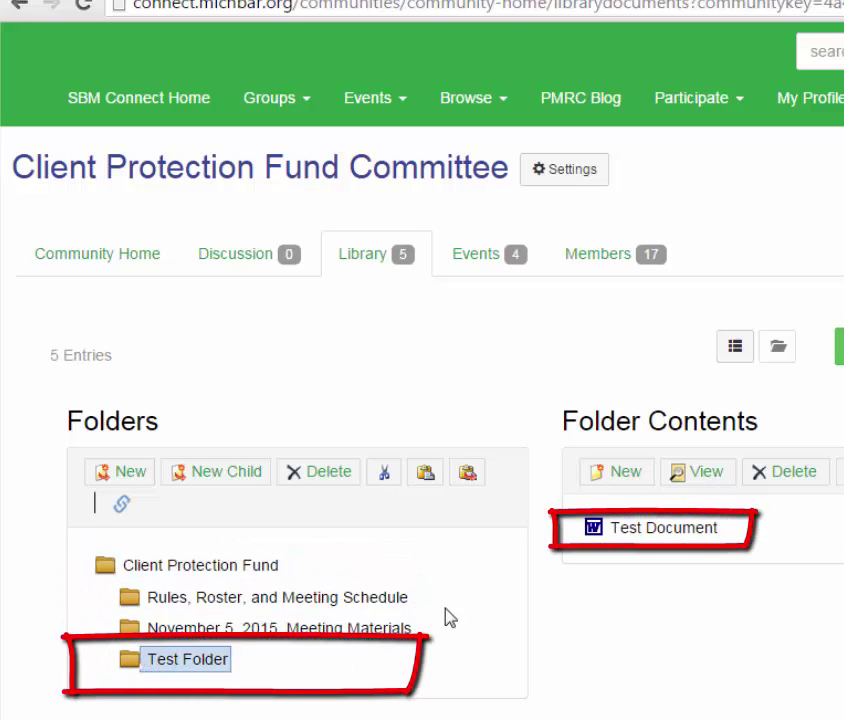
left_click(663, 529)
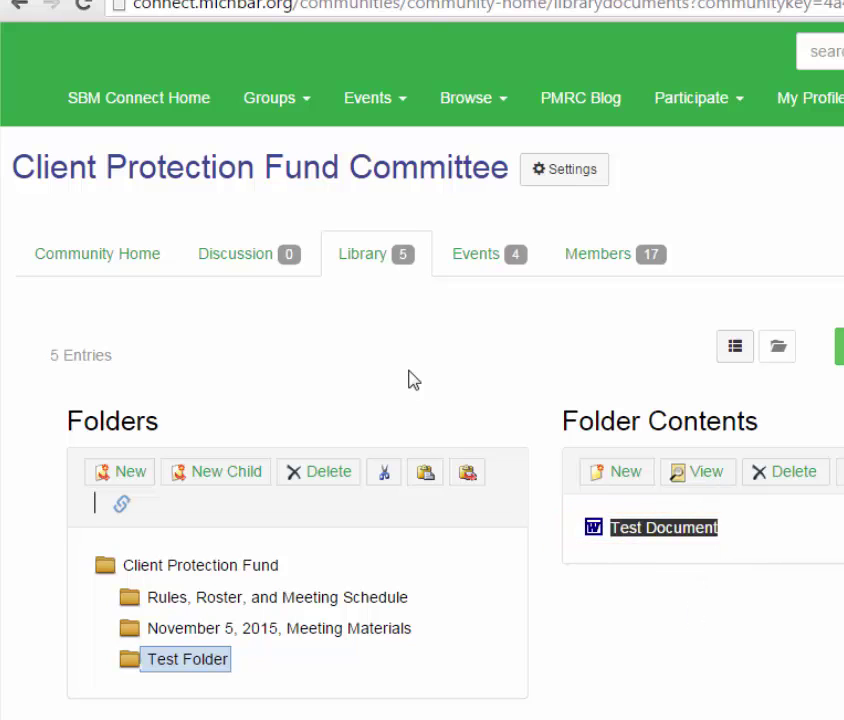
left_click(479, 263)
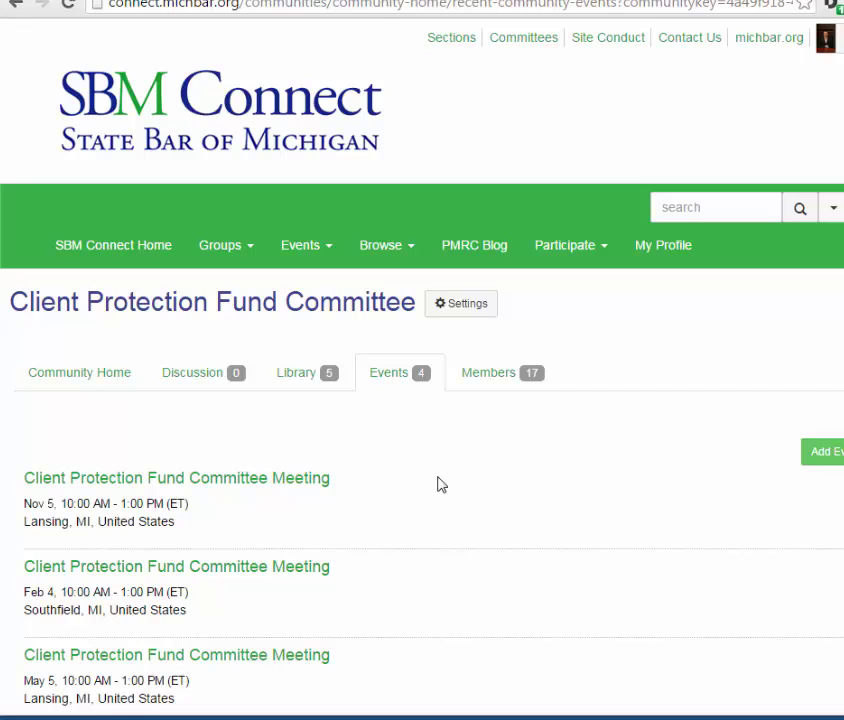
scroll(437, 484, "down", 1)
left_click(305, 392)
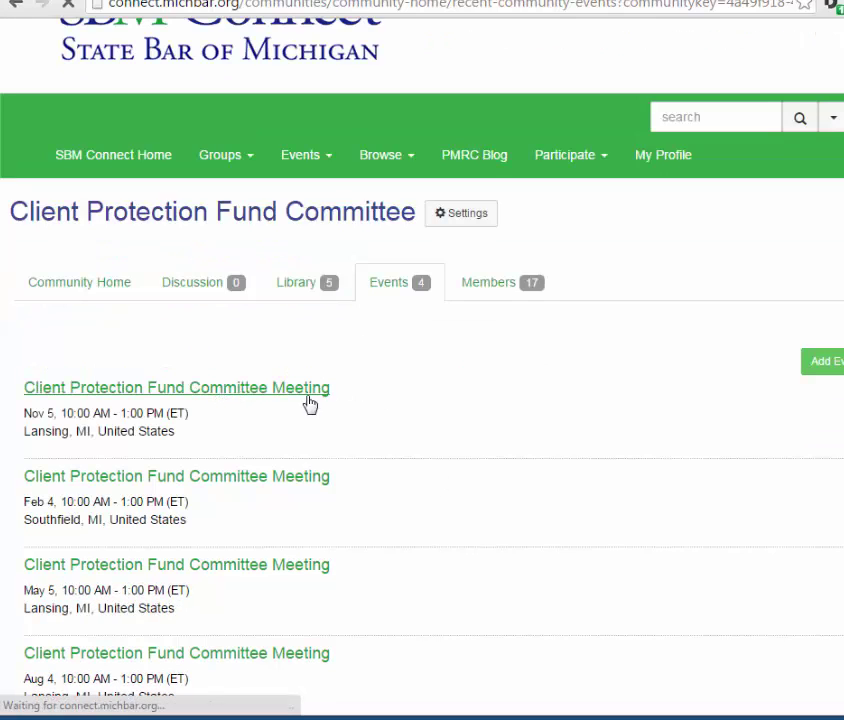
scroll(437, 424, "down", 1)
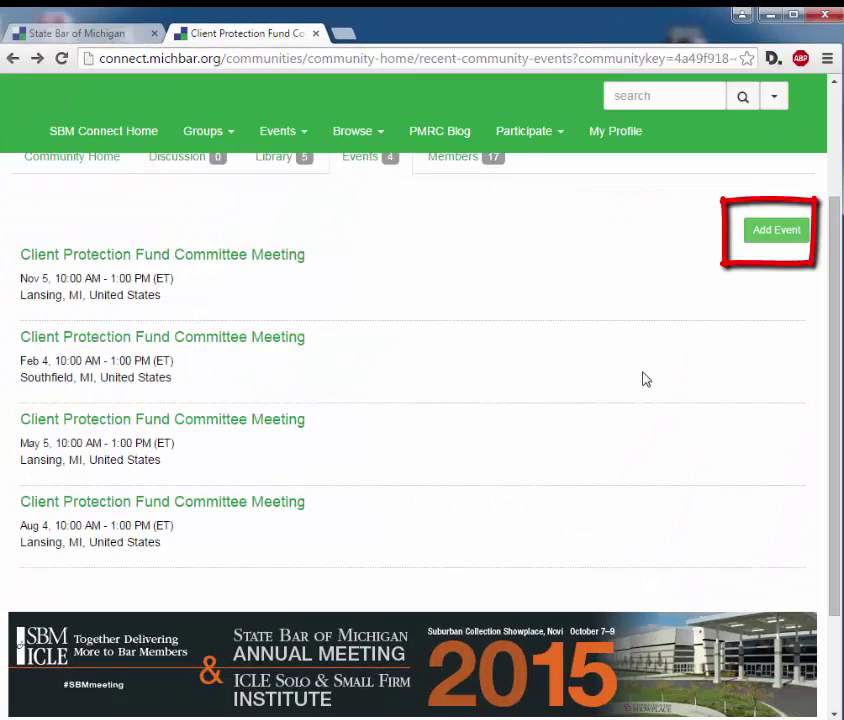
Step: Add a new event titled New Event with event type Committee Meeting
left_click(777, 235)
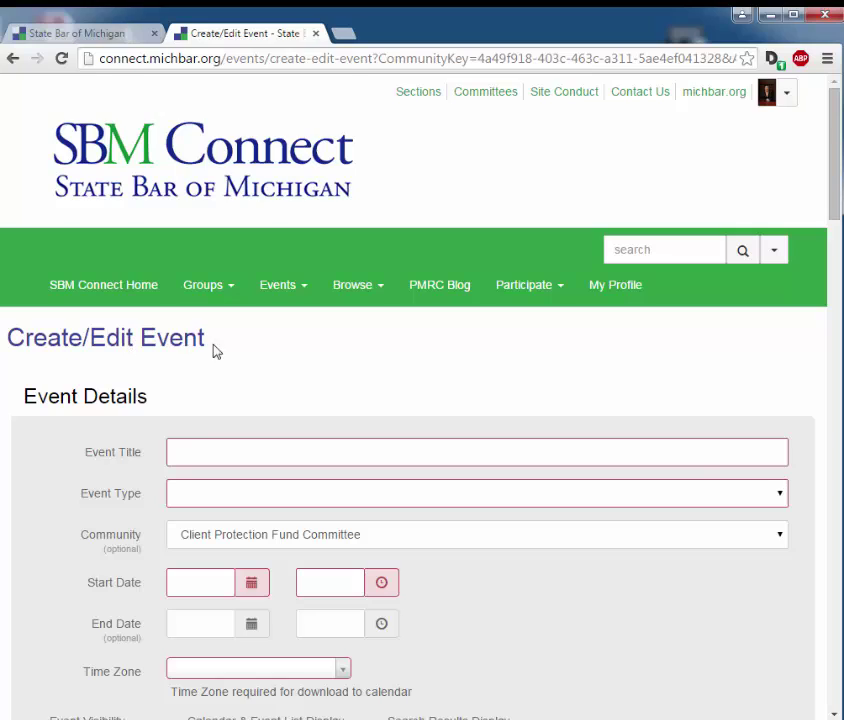
scroll(332, 336, "down", 1)
left_click(383, 368)
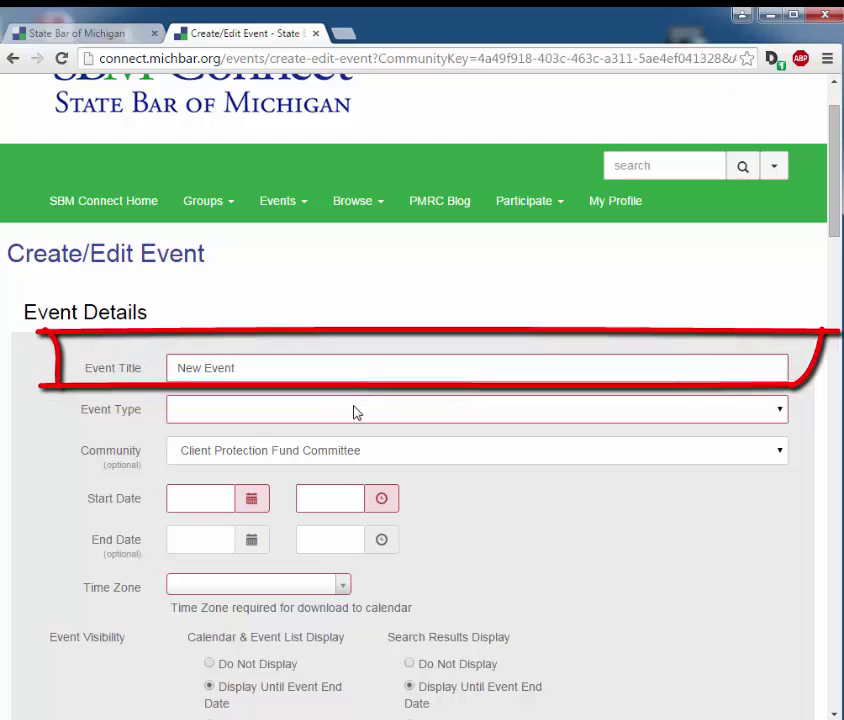
left_click(354, 410)
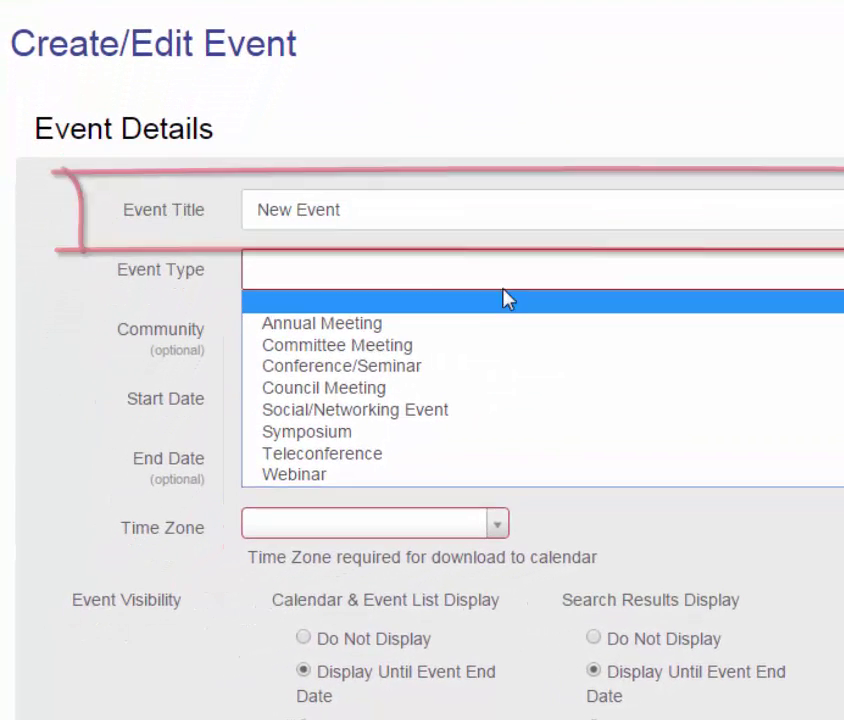
left_click(422, 403)
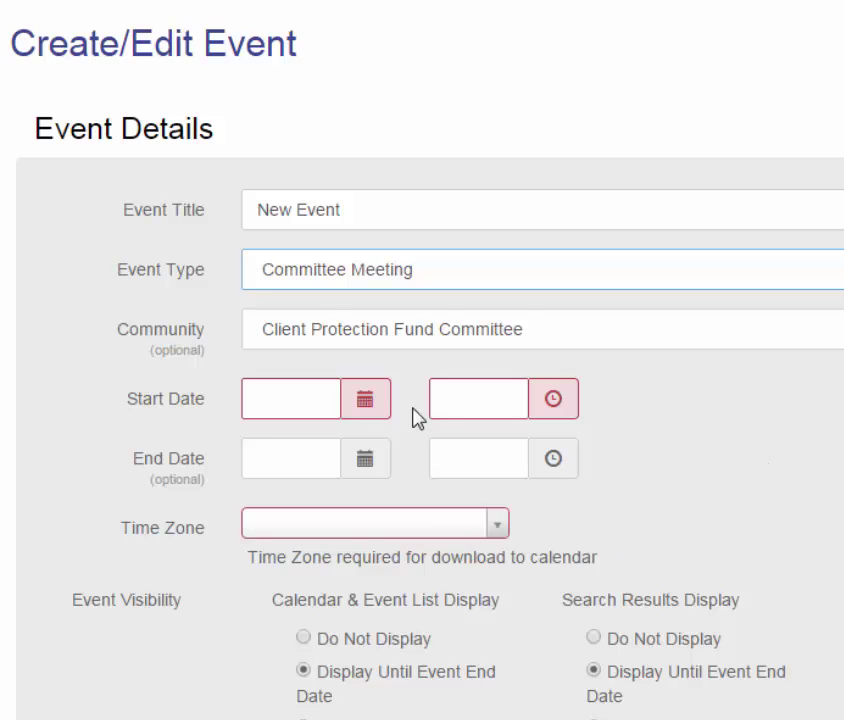
Step: Schedule it for August 31, 2015, from 12:00 PM to 1:00 PM
left_click(366, 408)
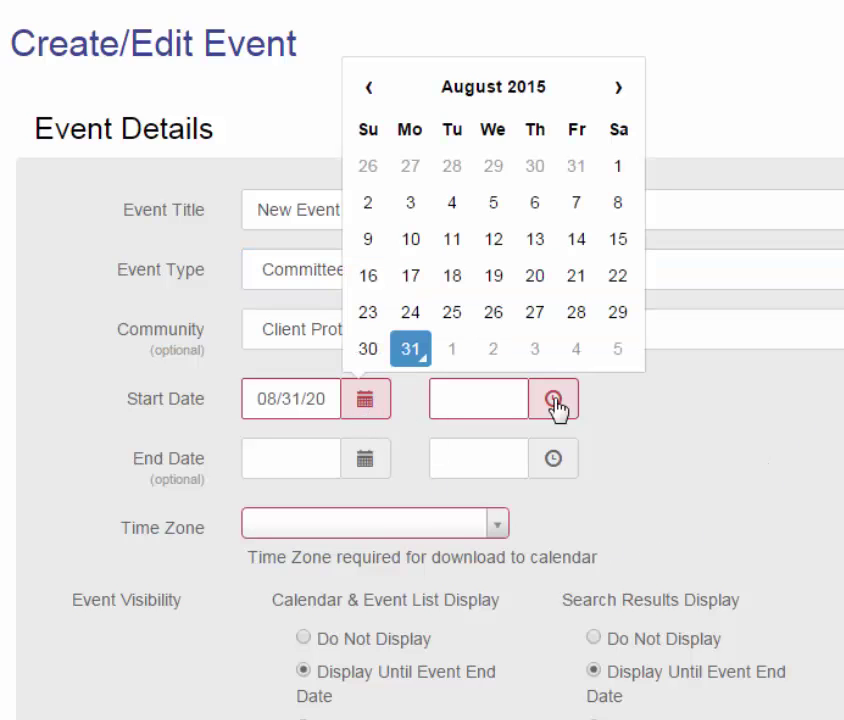
left_click(555, 404)
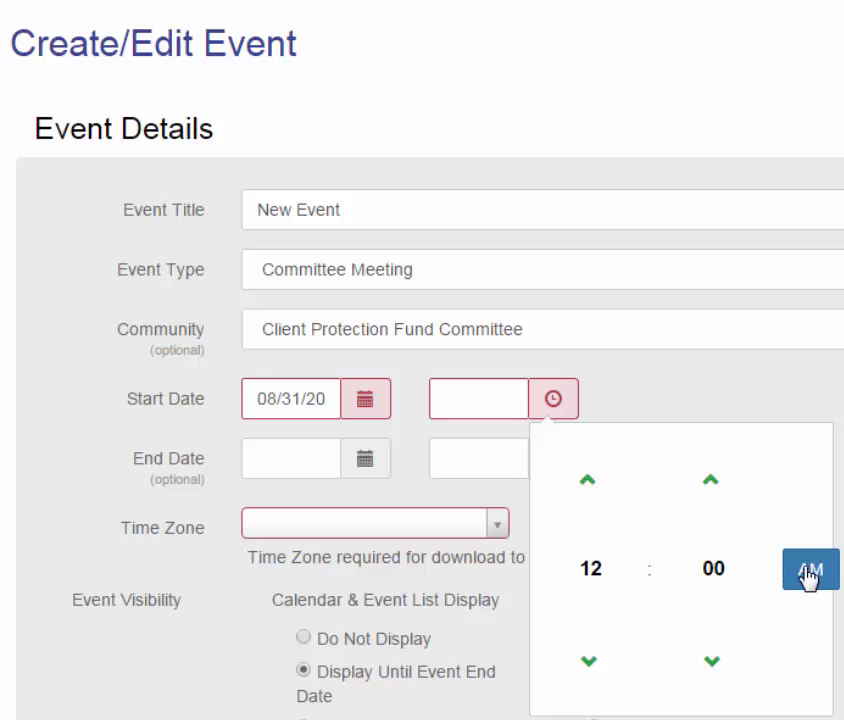
left_click(808, 578)
left_click(368, 470)
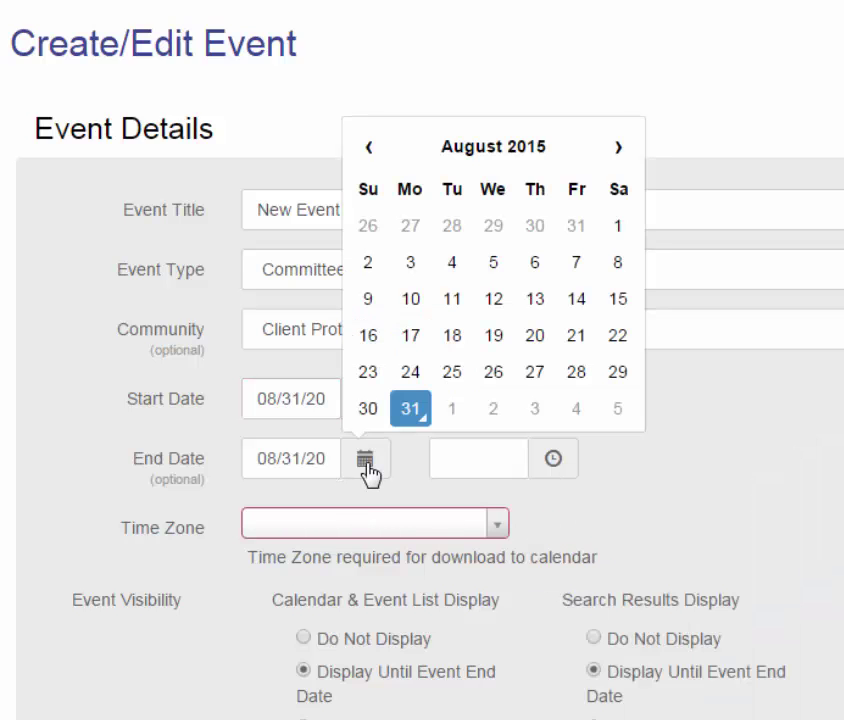
left_click(556, 464)
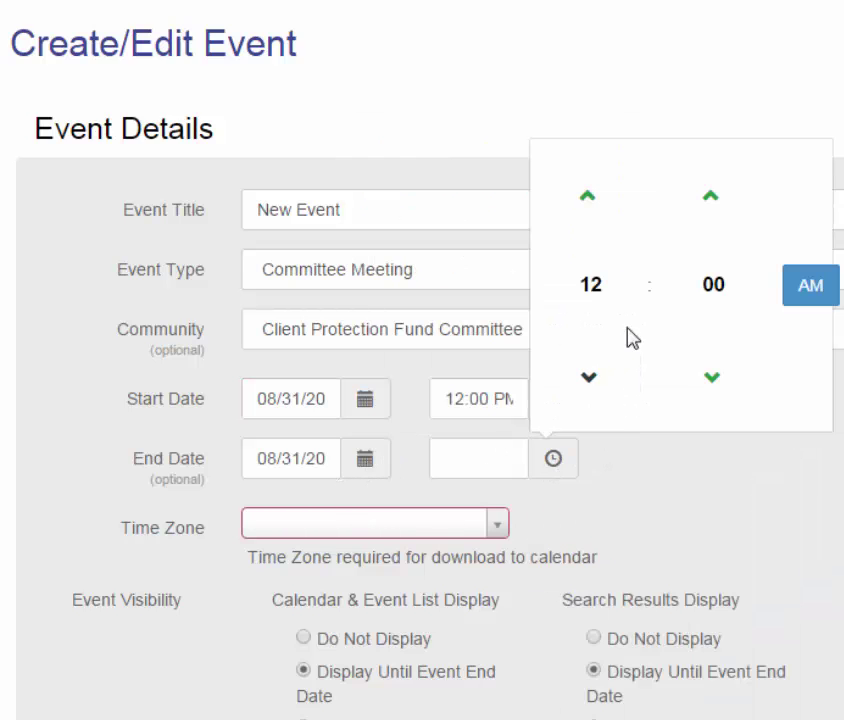
left_click(588, 200)
left_click(810, 286)
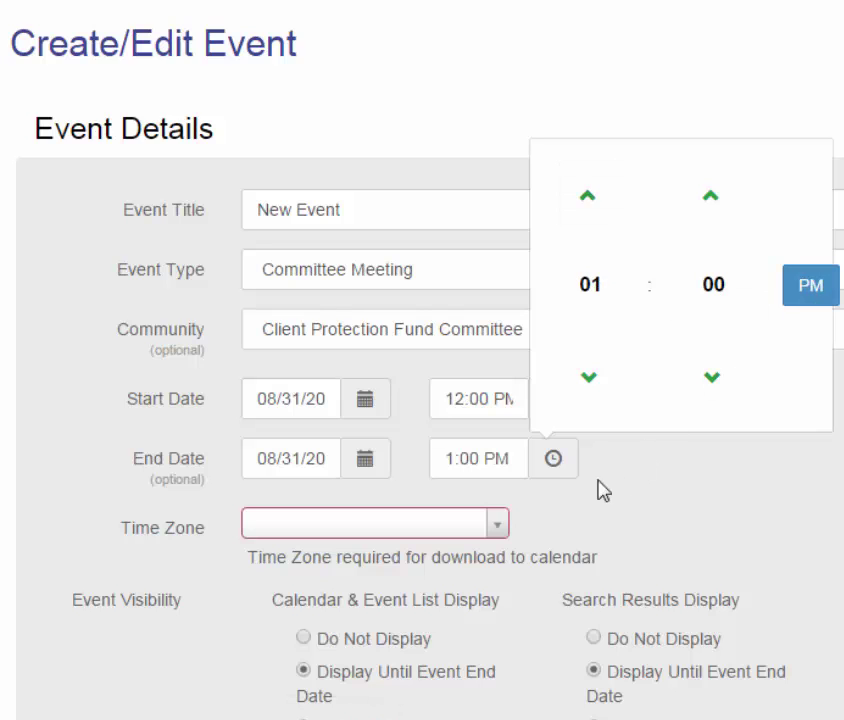
left_click(612, 510)
scroll(612, 510, "down", 3)
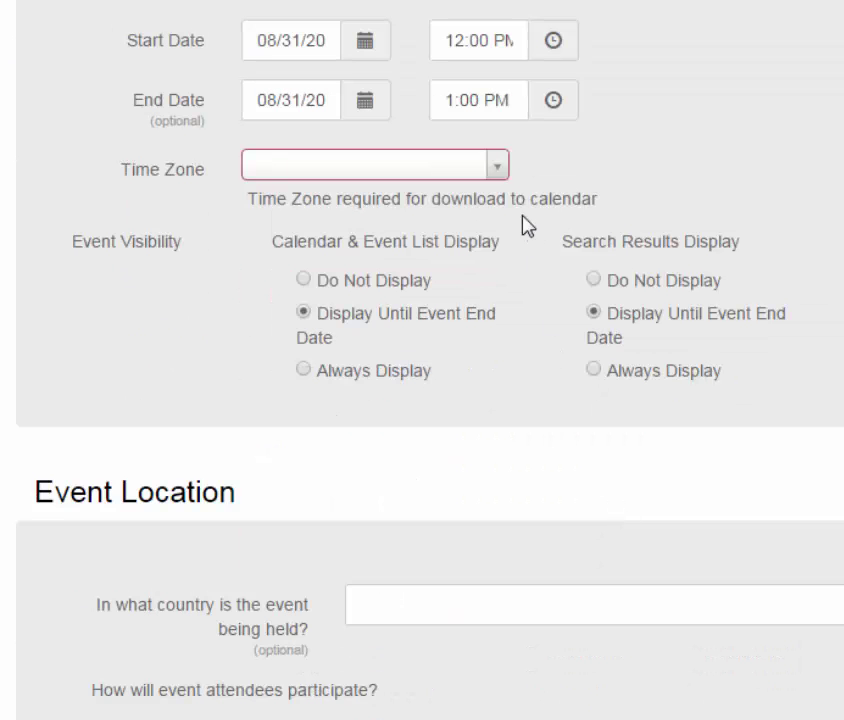
left_click(502, 169)
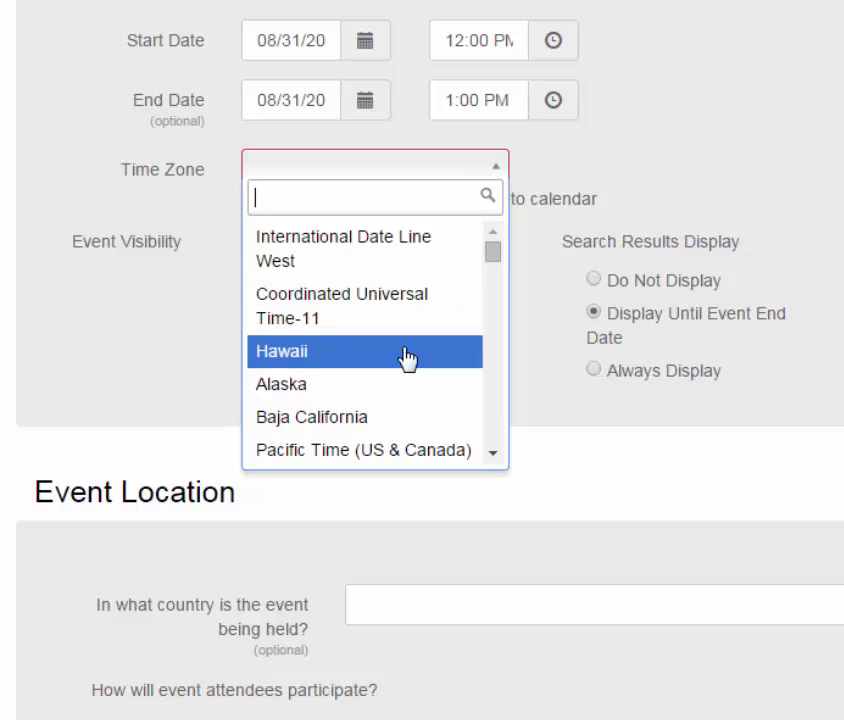
Step: Set the event's time zone to Eastern Time (US & Canada)
scroll(407, 358, "down", 3)
scroll(396, 386, "down", 3)
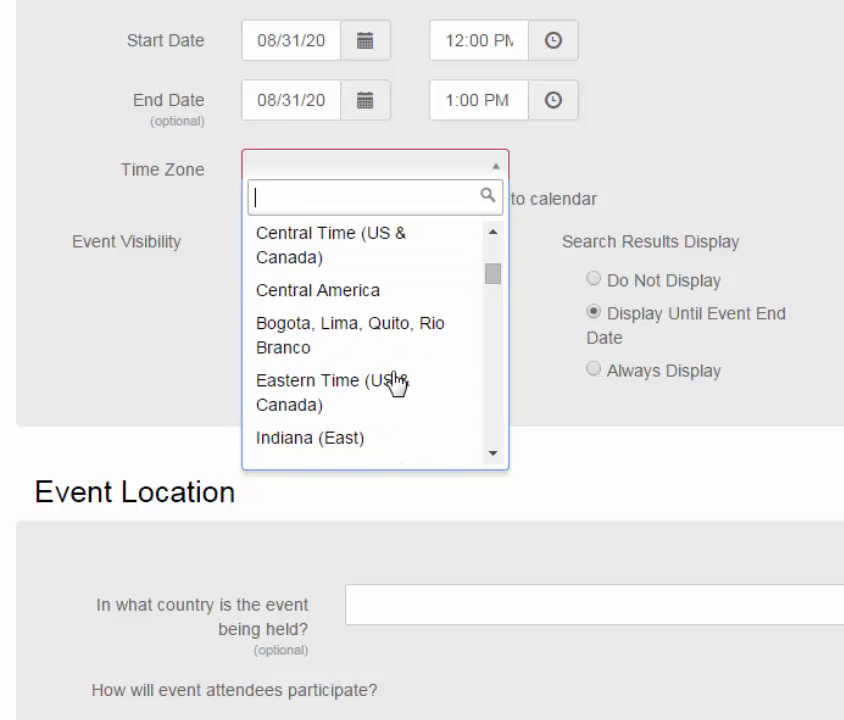
scroll(396, 386, "down", 3)
scroll(396, 386, "up", 3)
left_click(396, 386)
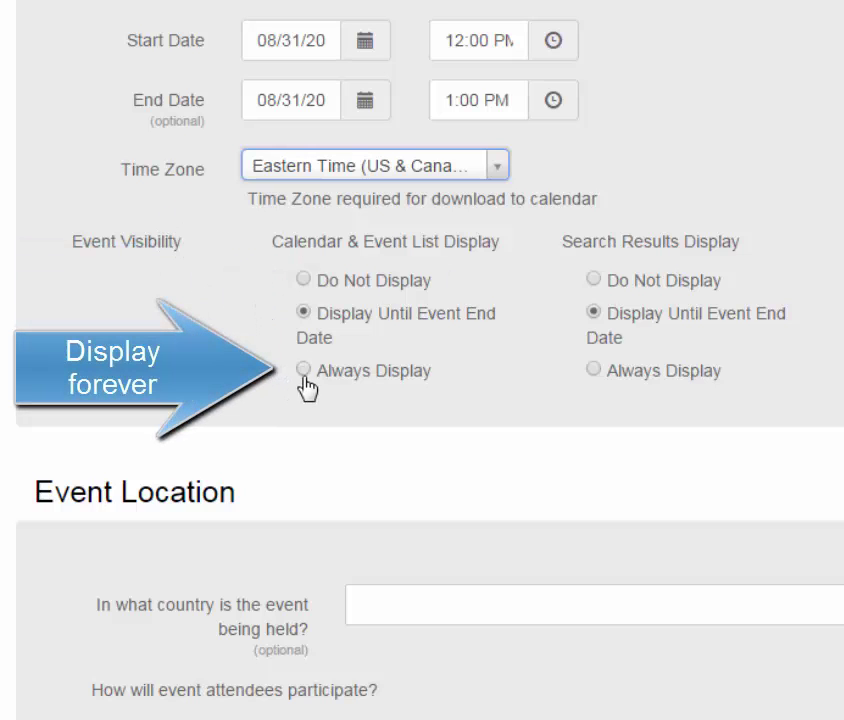
Step: Select United States as the event's country
scroll(740, 390, "down", 3)
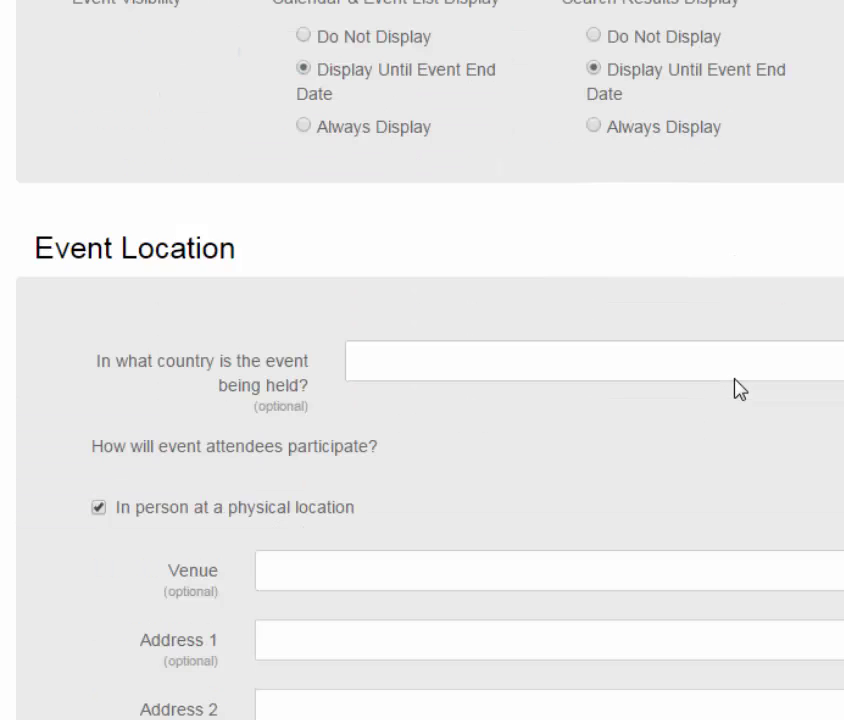
scroll(740, 390, "down", 1)
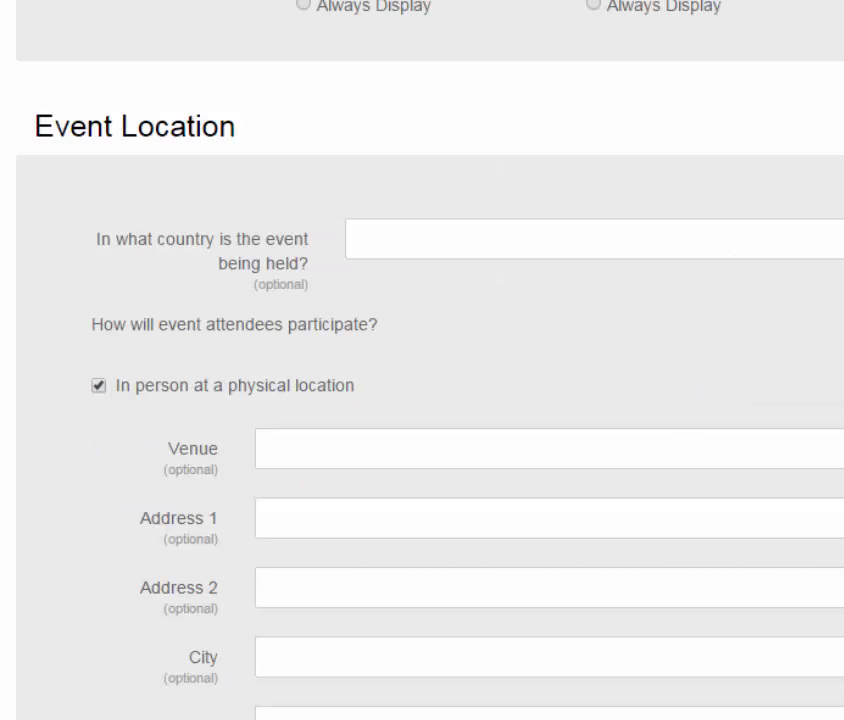
left_click(595, 238)
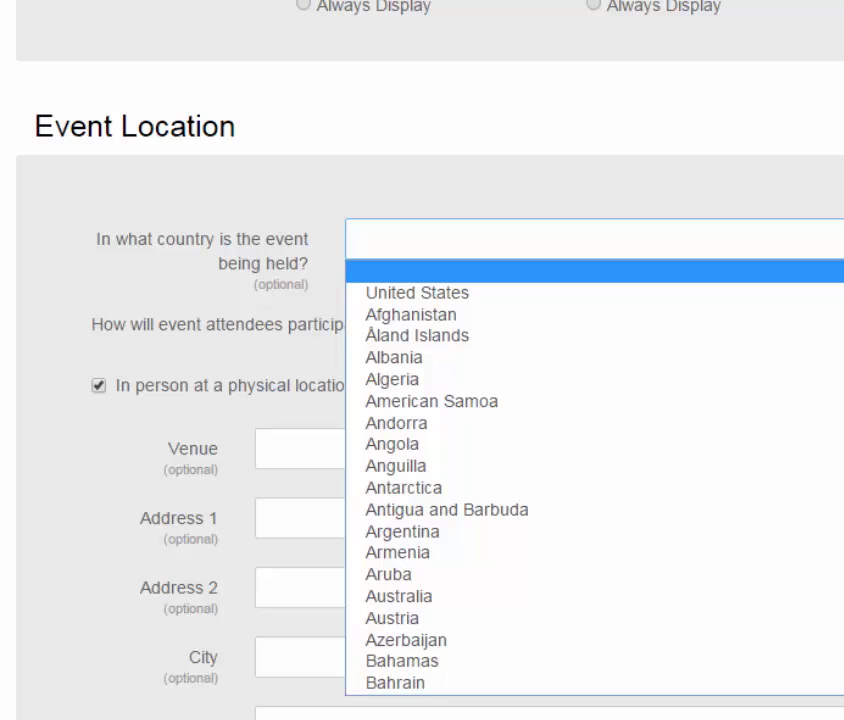
key("Down")
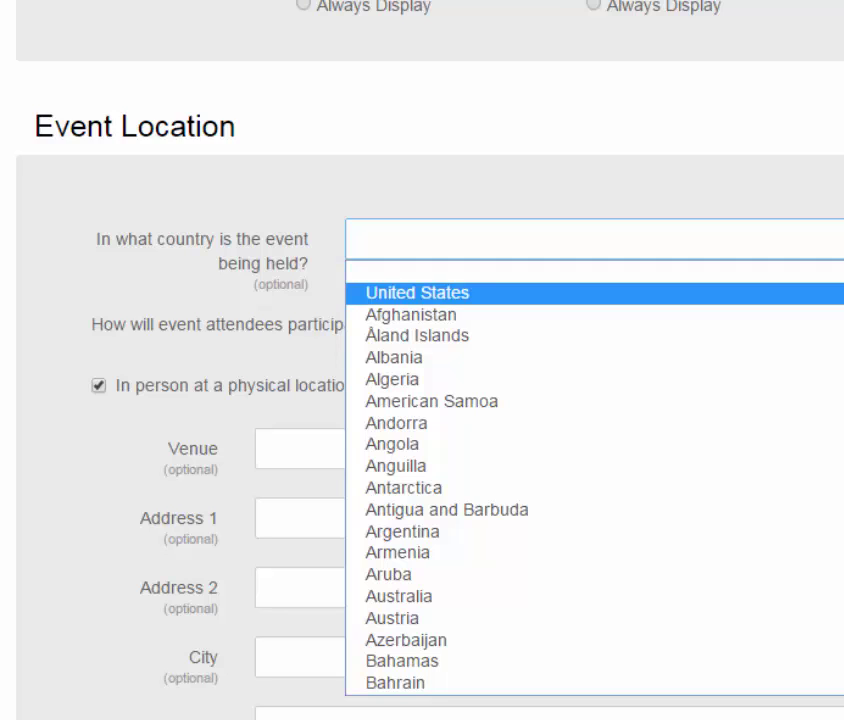
key("Return")
Step: Mark the event as held by conference call and online
scroll(703, 330, "down", 2)
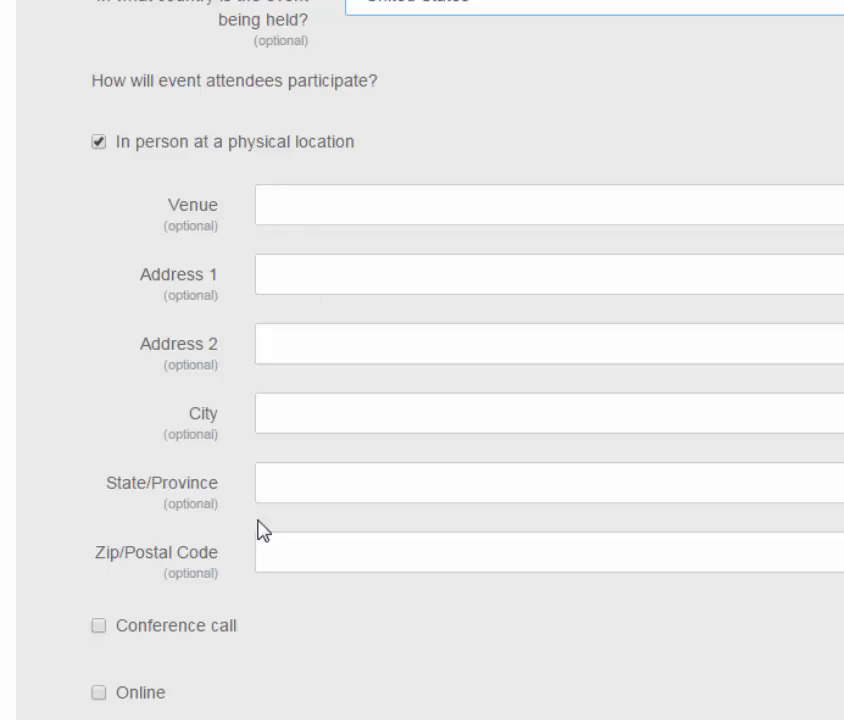
scroll(267, 543, "down", 2)
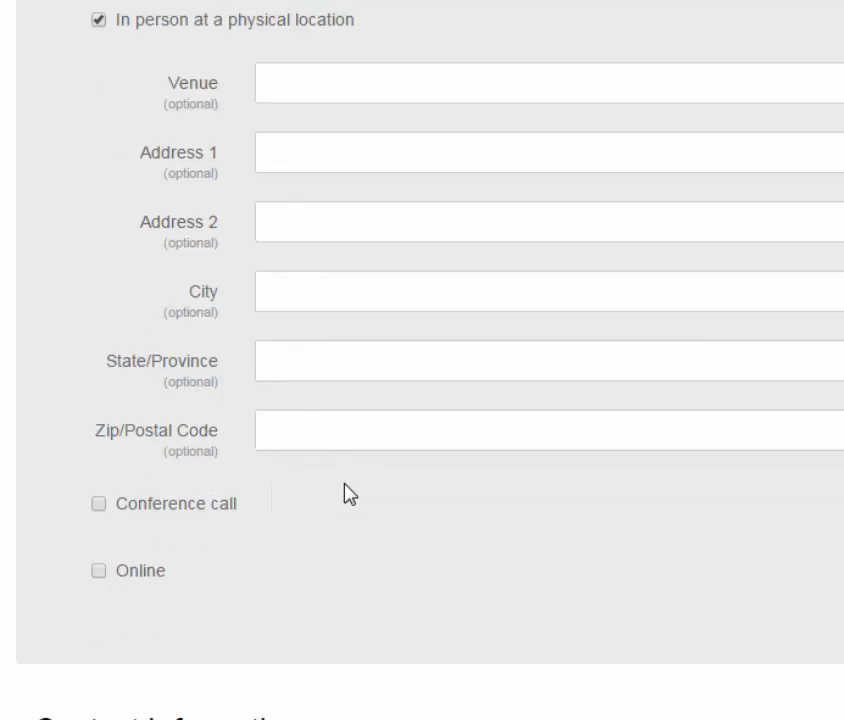
scroll(343, 494, "down", 2)
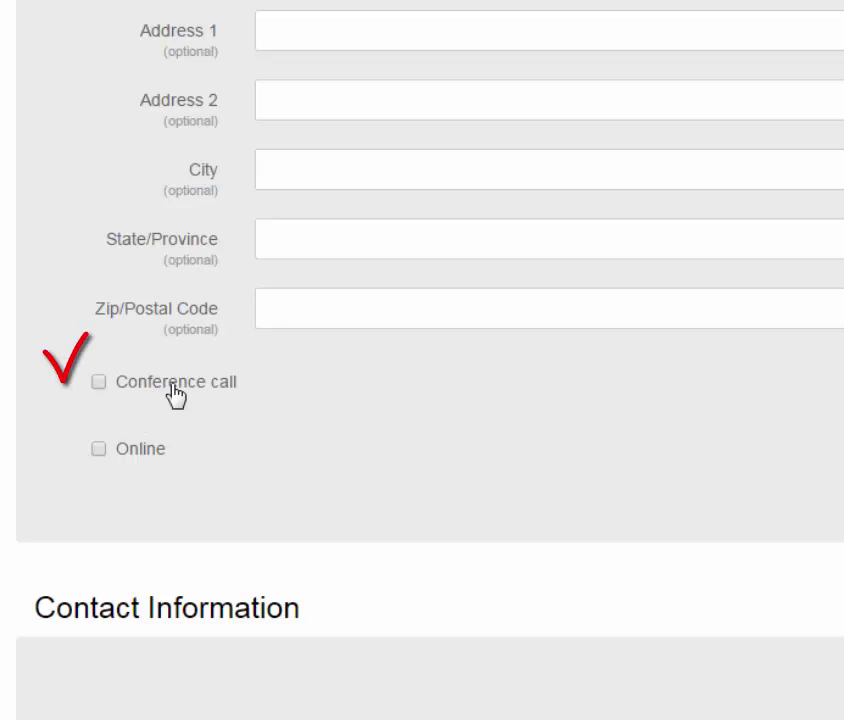
left_click(99, 383)
scroll(100, 460, "down", 1)
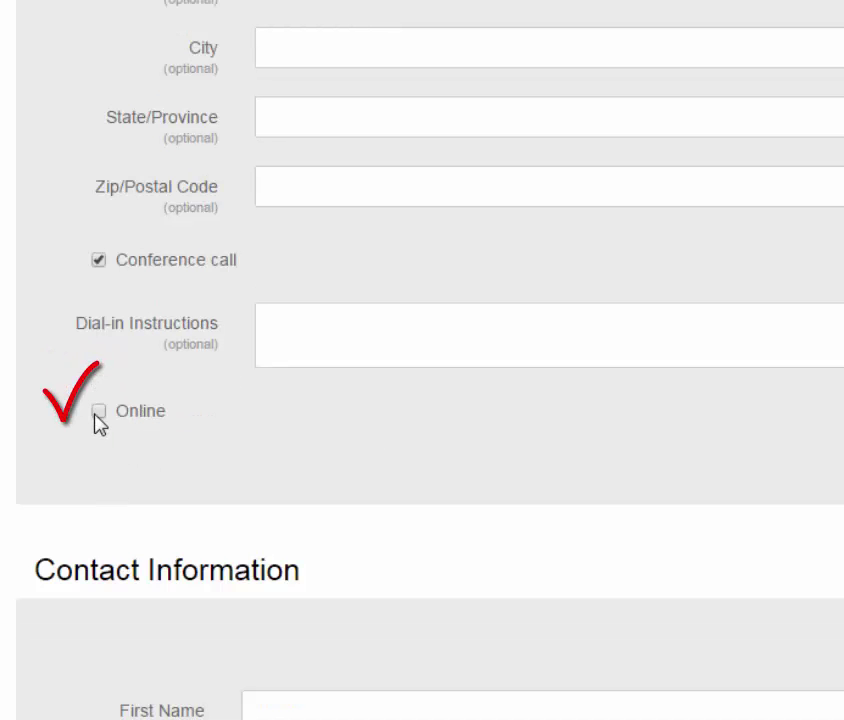
left_click(96, 412)
scroll(195, 450, "down", 1)
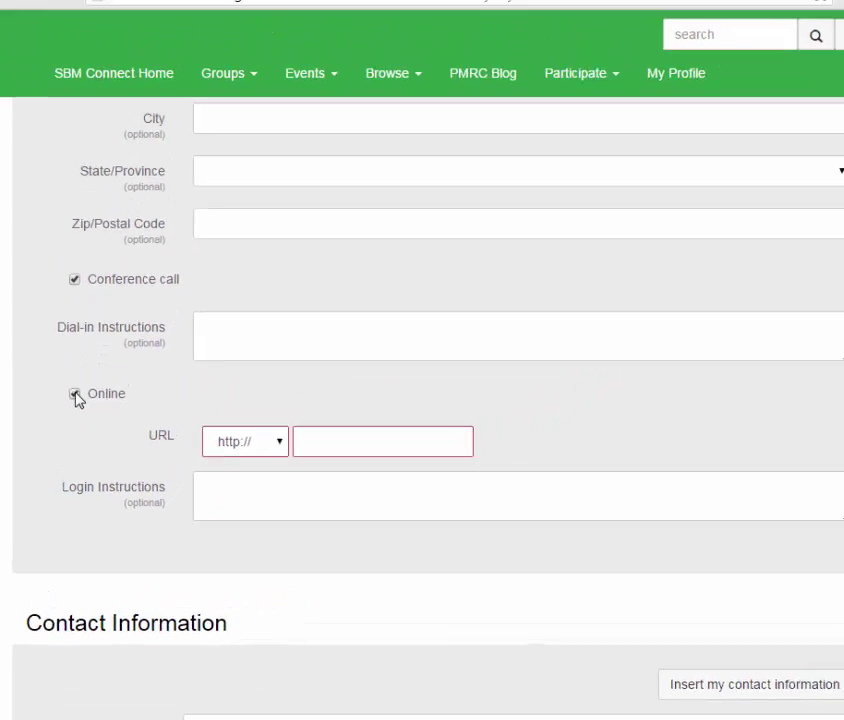
left_click(98, 289)
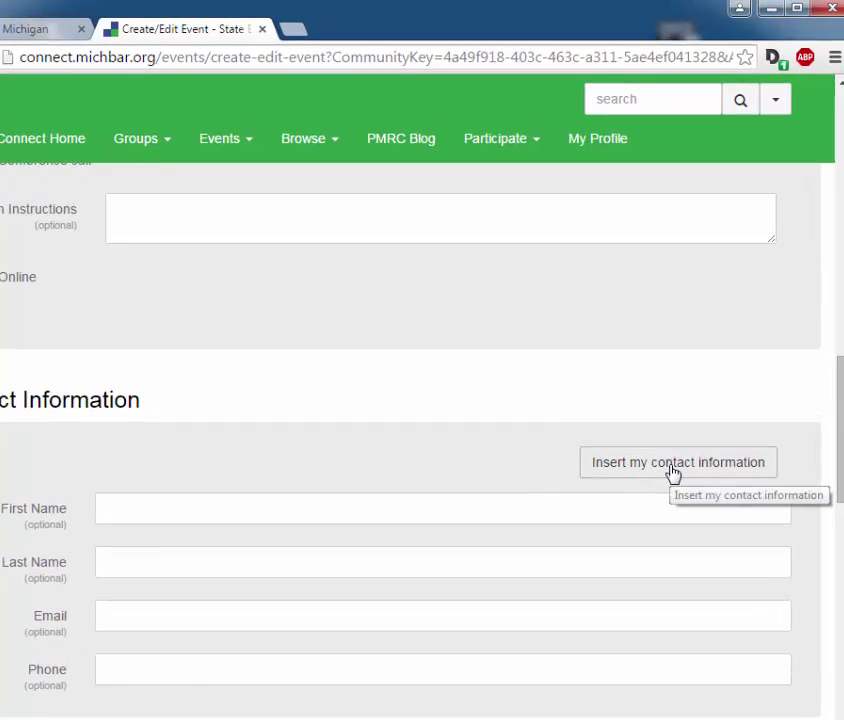
Step: Fill the event's contact fields with your own details
left_click(673, 465)
scroll(400, 462, "down", 1)
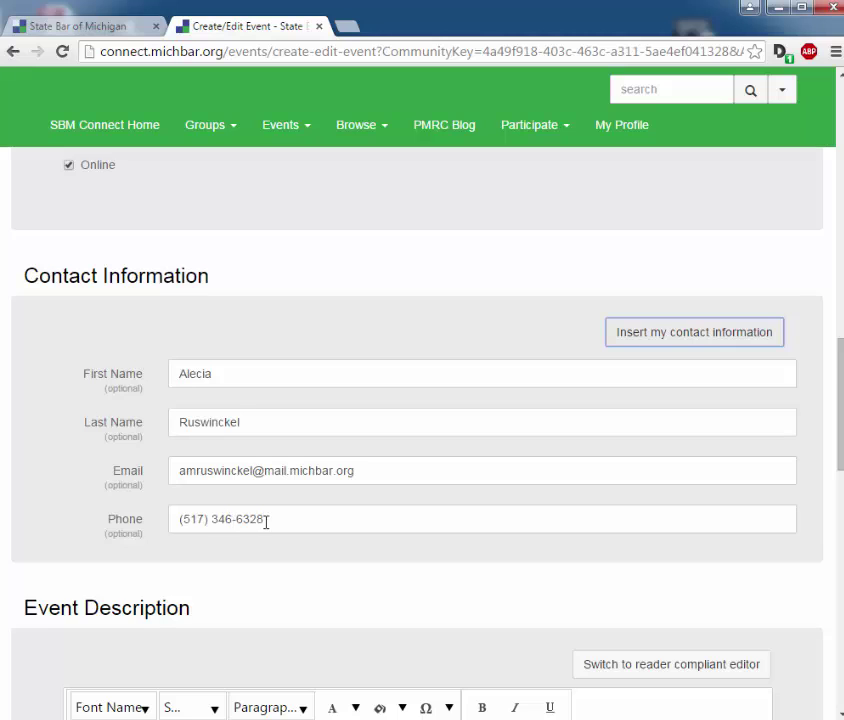
scroll(265, 521, "down", 4)
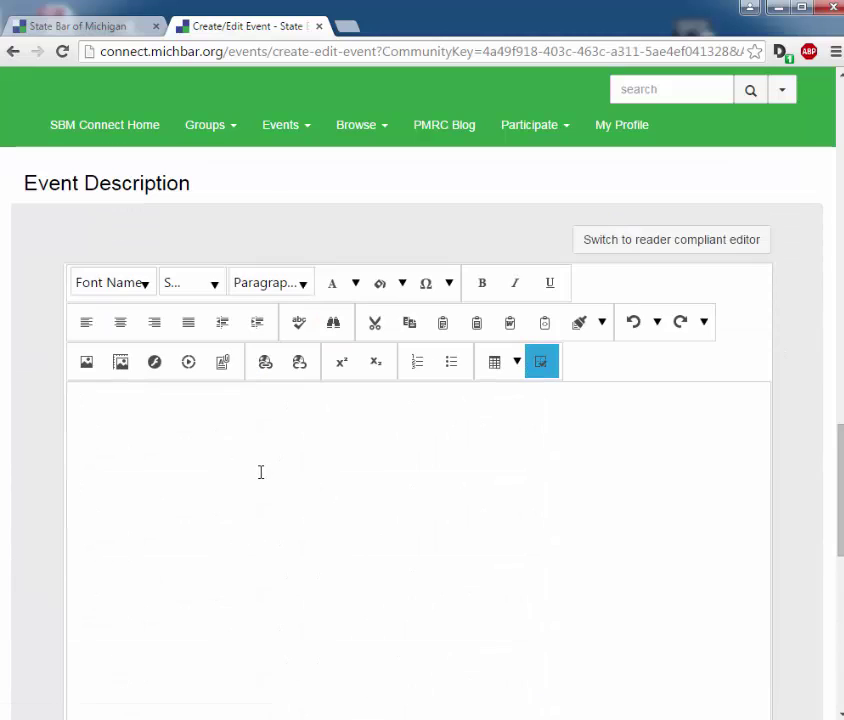
Step: Start the event description and move down to the Event Logo and Registration sections
left_click(259, 470)
scroll(327, 455, "down", 1)
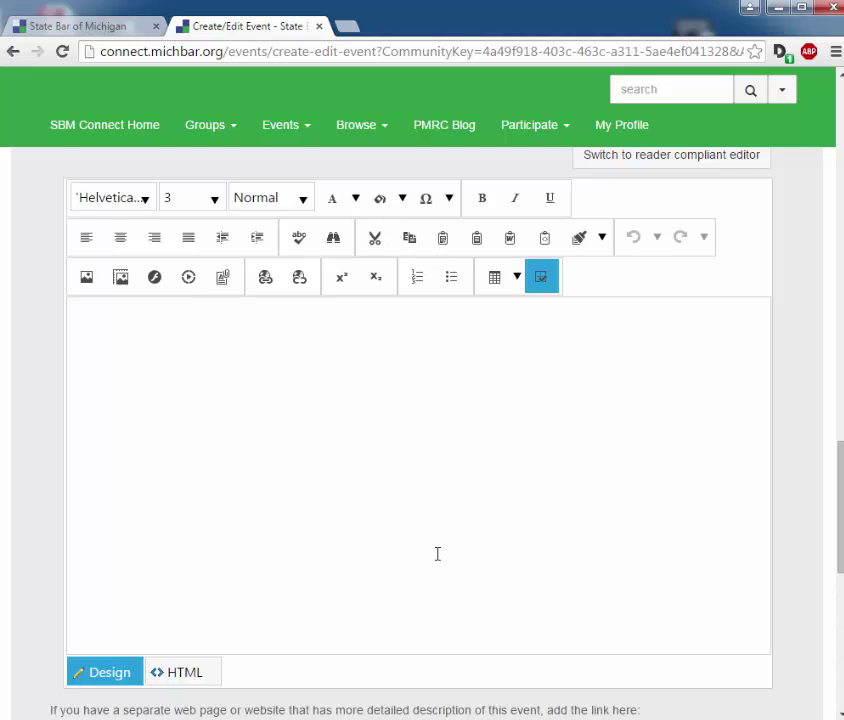
scroll(437, 556, "down", 2)
scroll(364, 561, "down", 4)
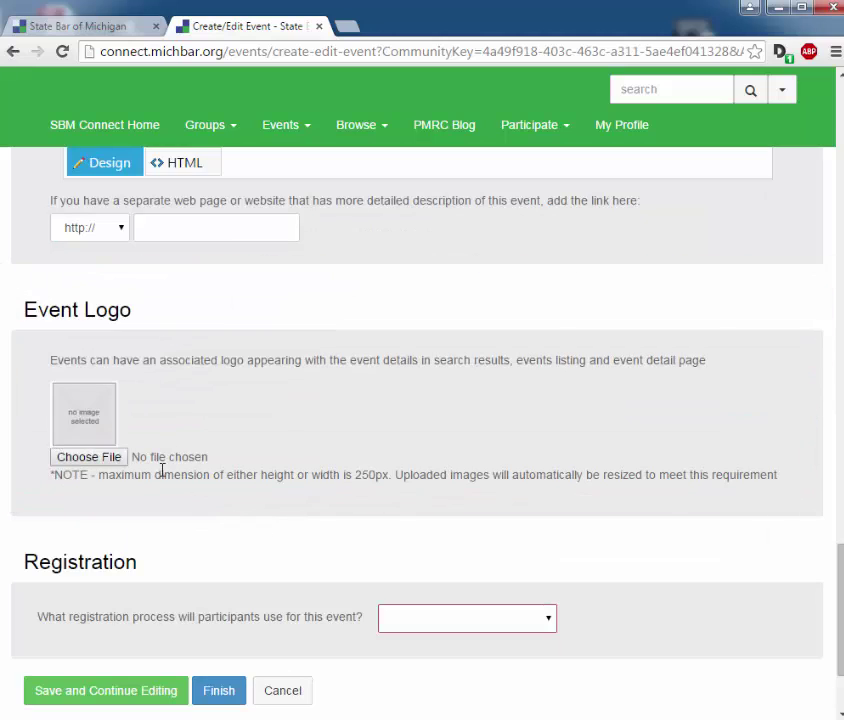
scroll(184, 530, "down", 1)
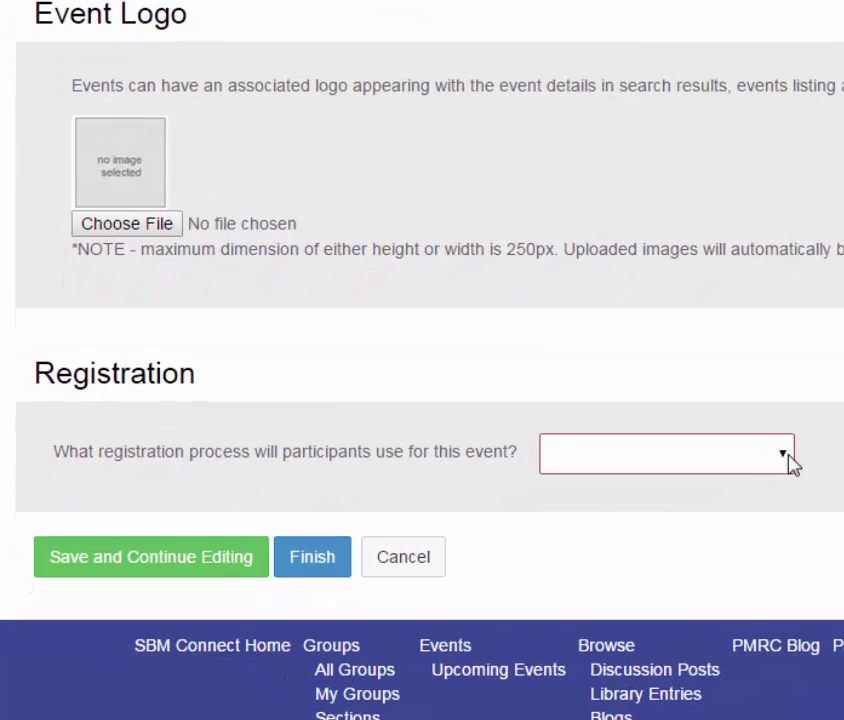
Step: Change the registration process from External Registration to No Registration Required and finish the event
left_click(660, 499)
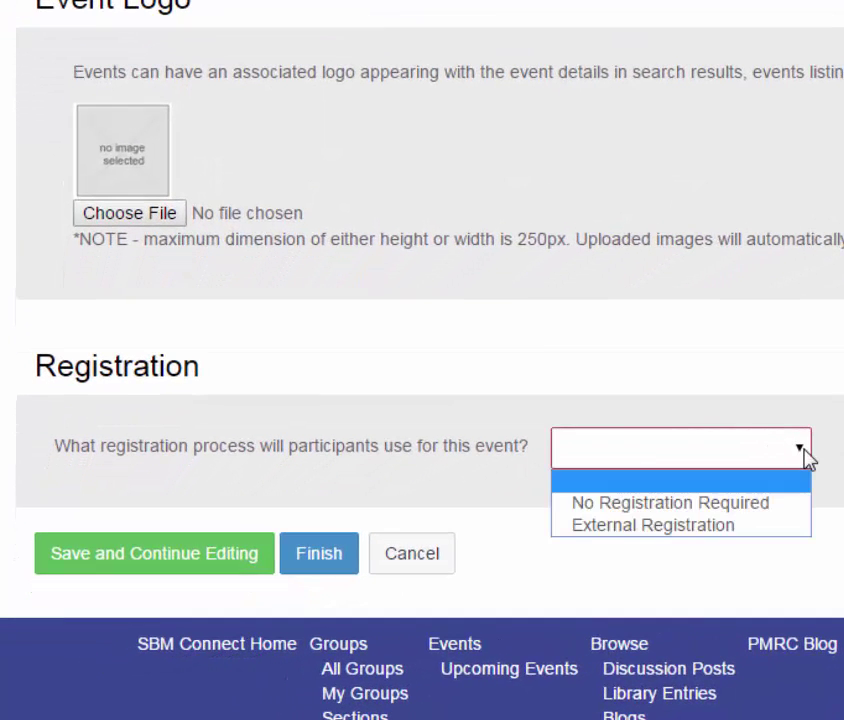
left_click(795, 533)
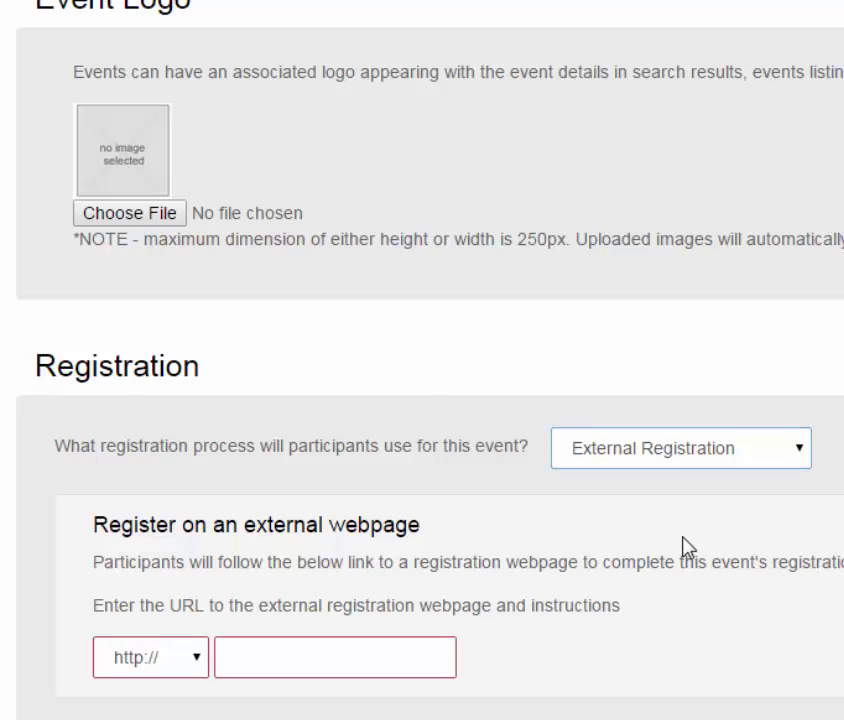
scroll(640, 500, "down", 3)
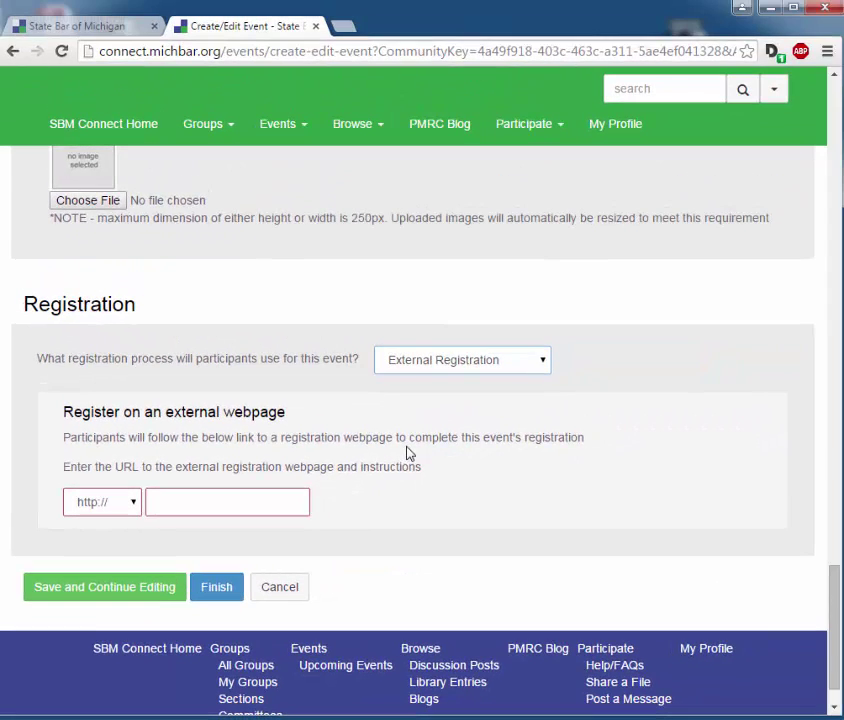
left_click(540, 362)
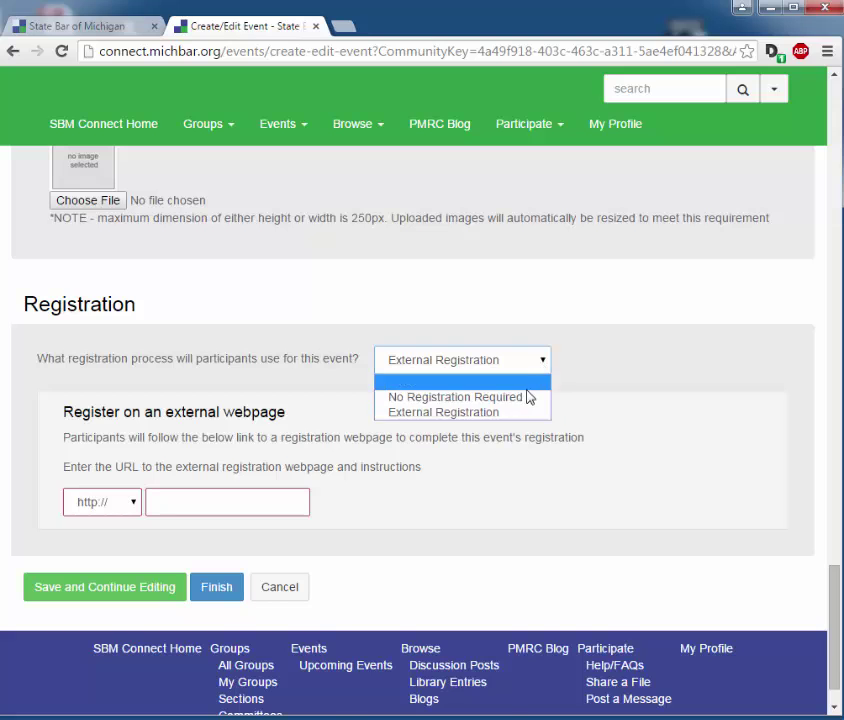
left_click(529, 397)
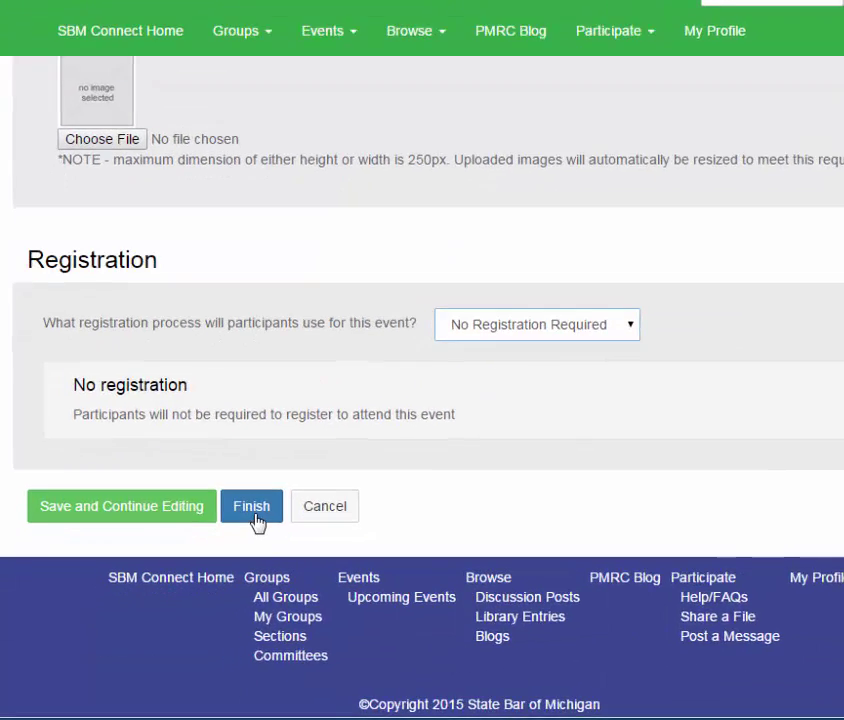
left_click(221, 541)
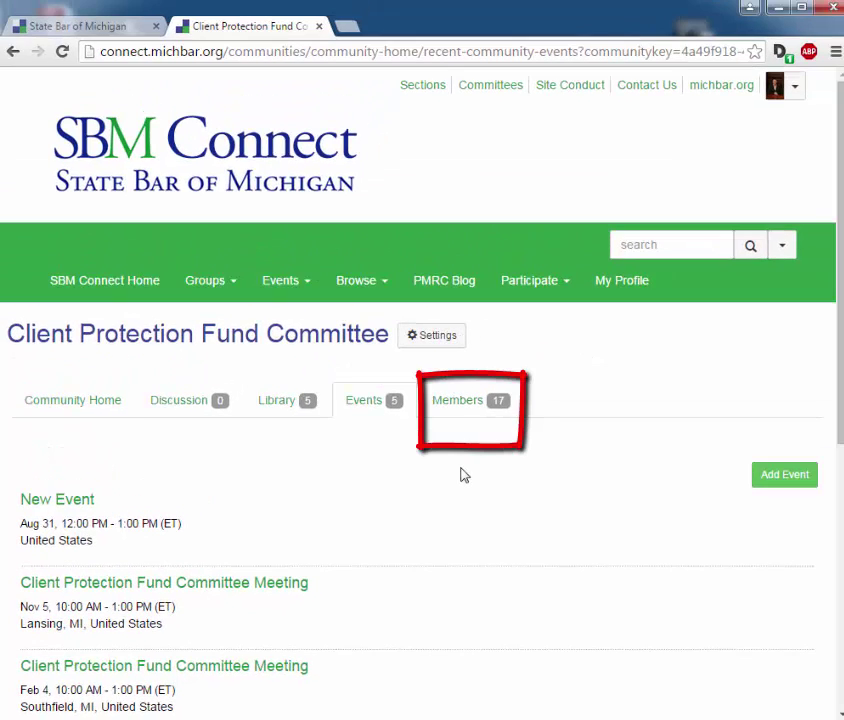
left_click(480, 400)
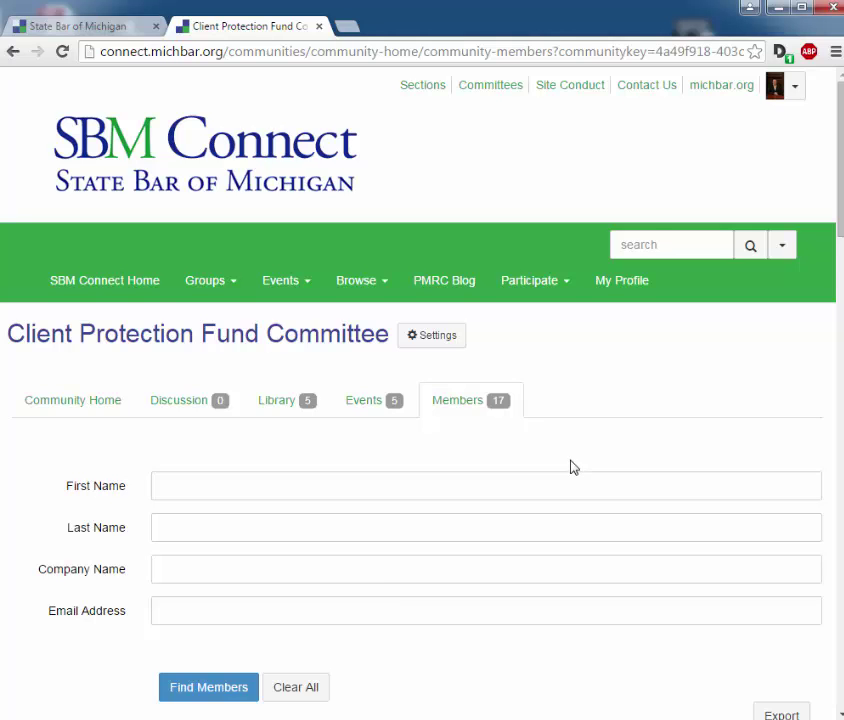
Step: Browse the committee's member list and view a staff paralegal's profile and contact details
scroll(570, 467, "down", 3)
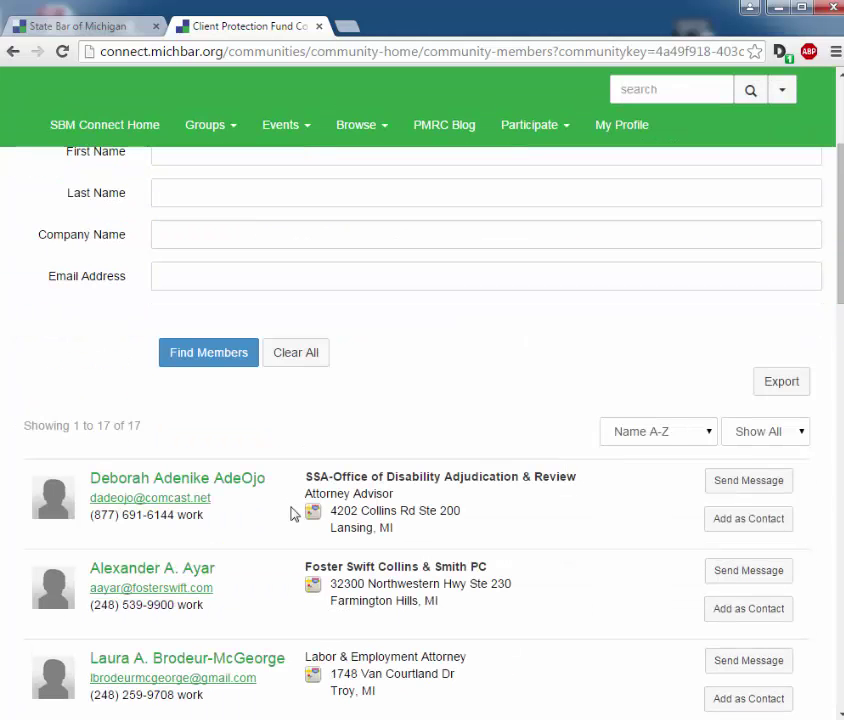
scroll(291, 513, "down", 4)
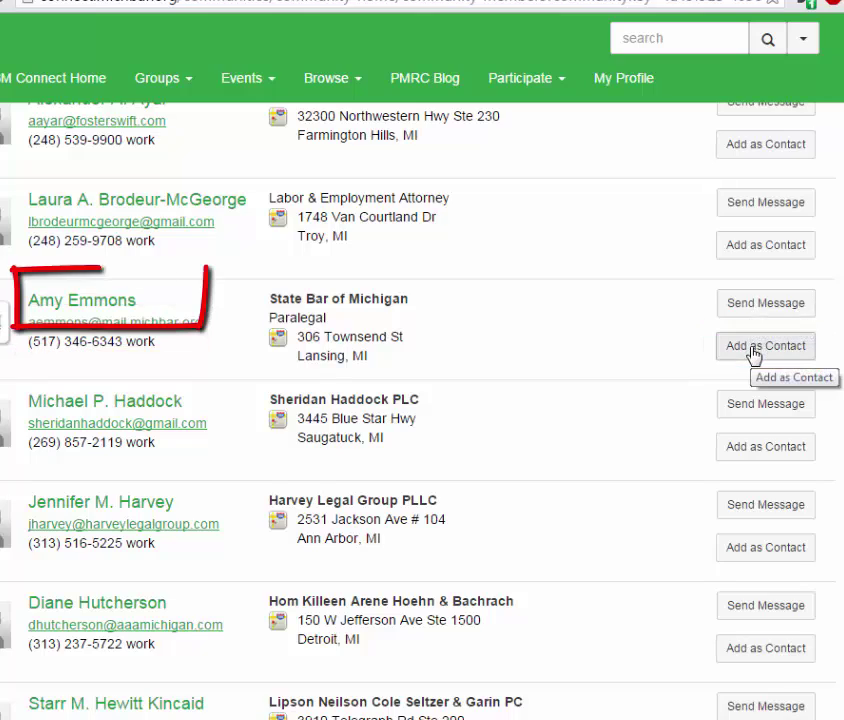
left_click(60, 305)
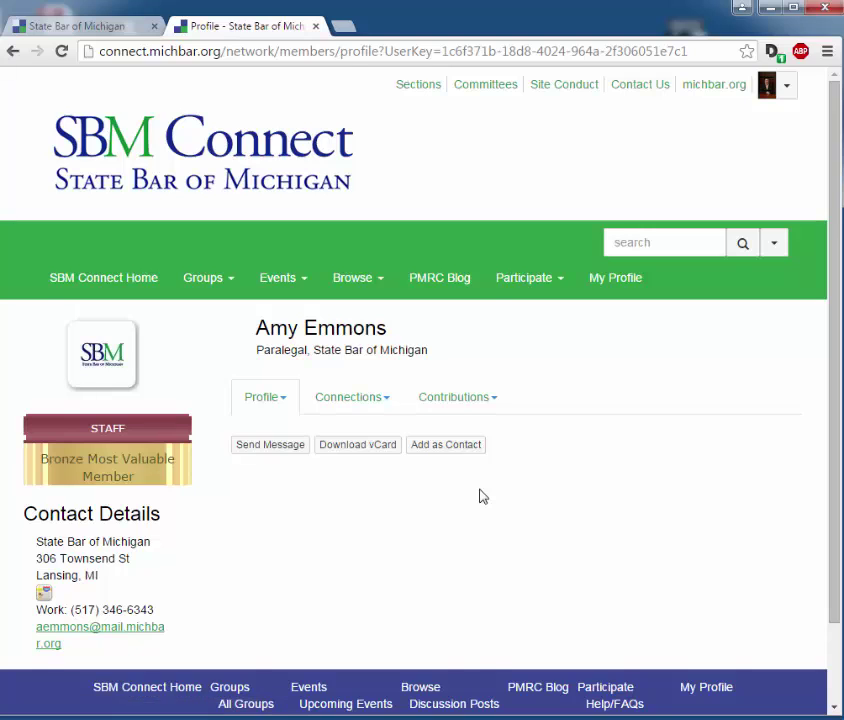
scroll(479, 497, "down", 1)
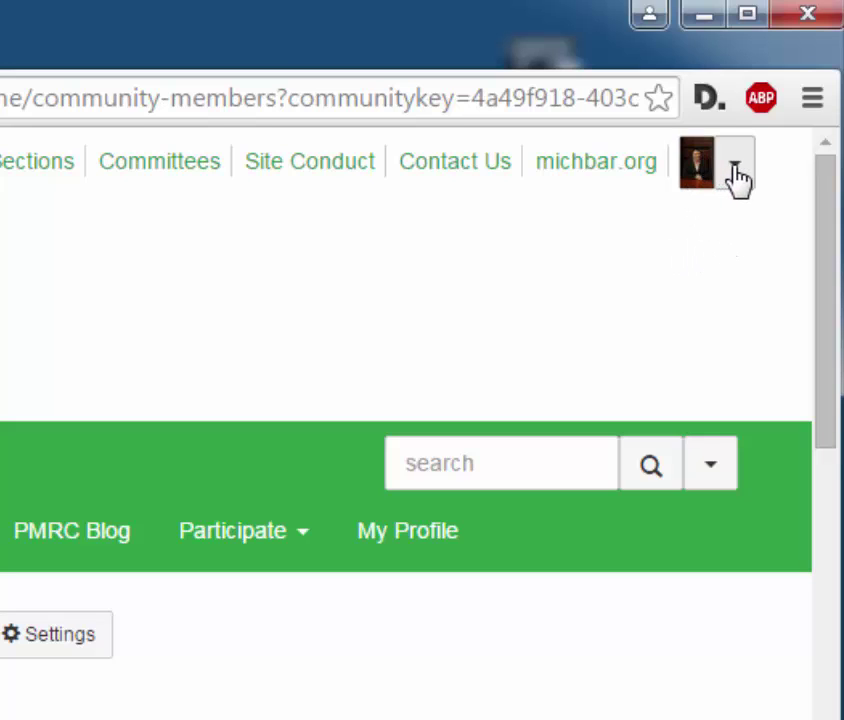
Step: Review your own profile page, then open the member Primary Address form from its account options
left_click(737, 178)
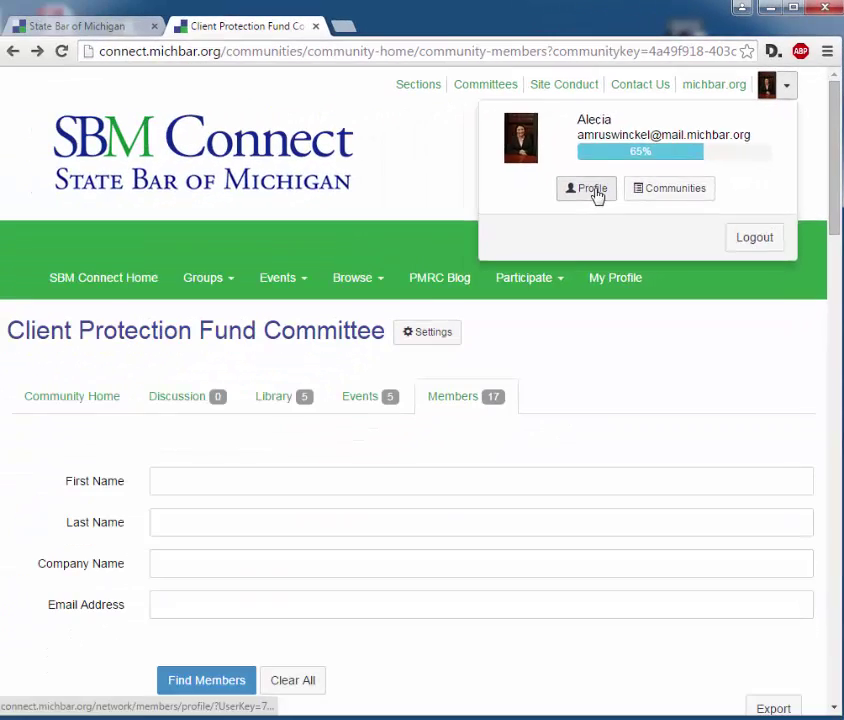
left_click(592, 189)
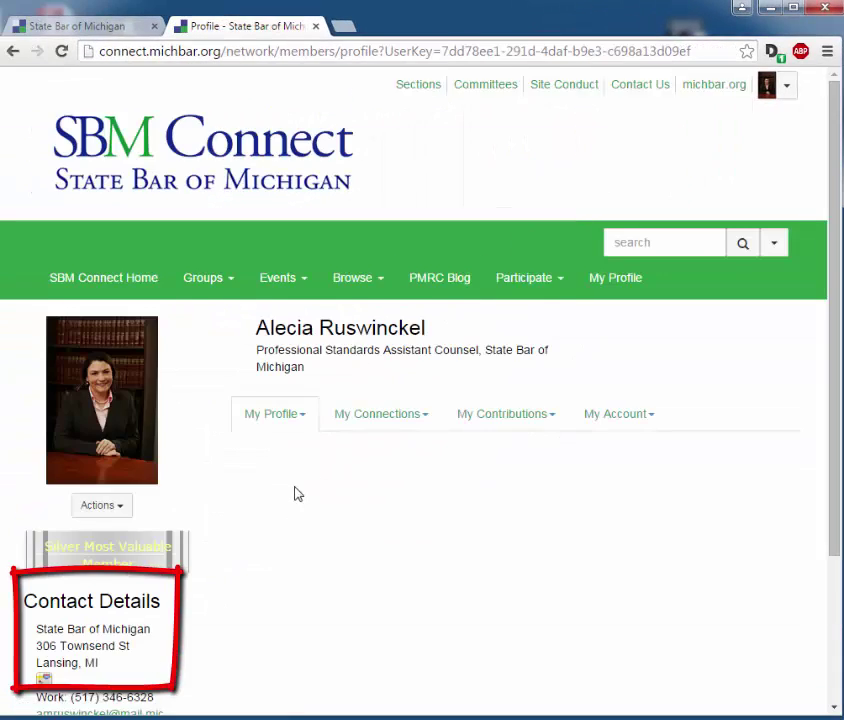
scroll(111, 447, "down", 1)
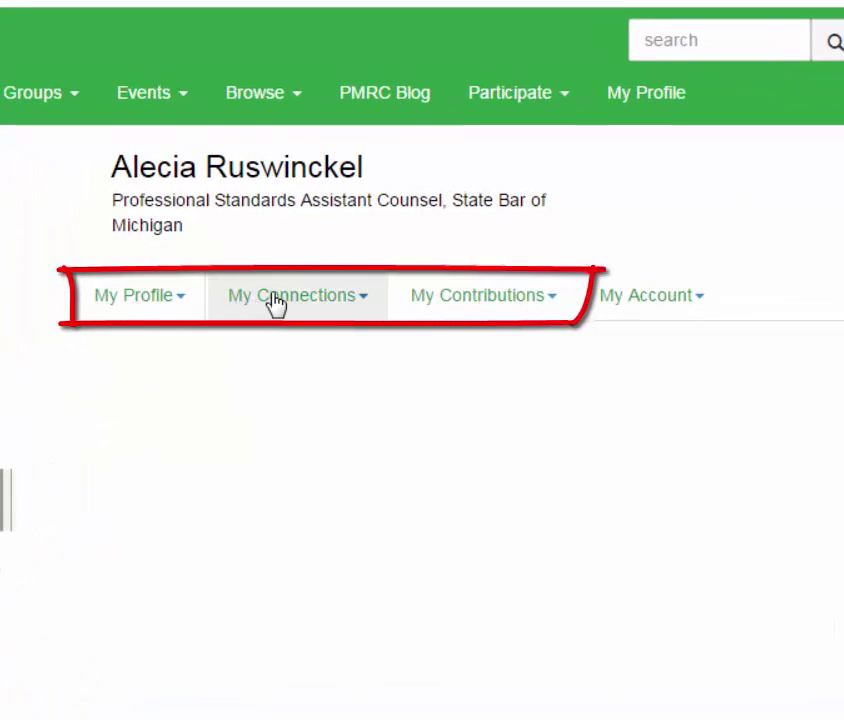
left_click(638, 300)
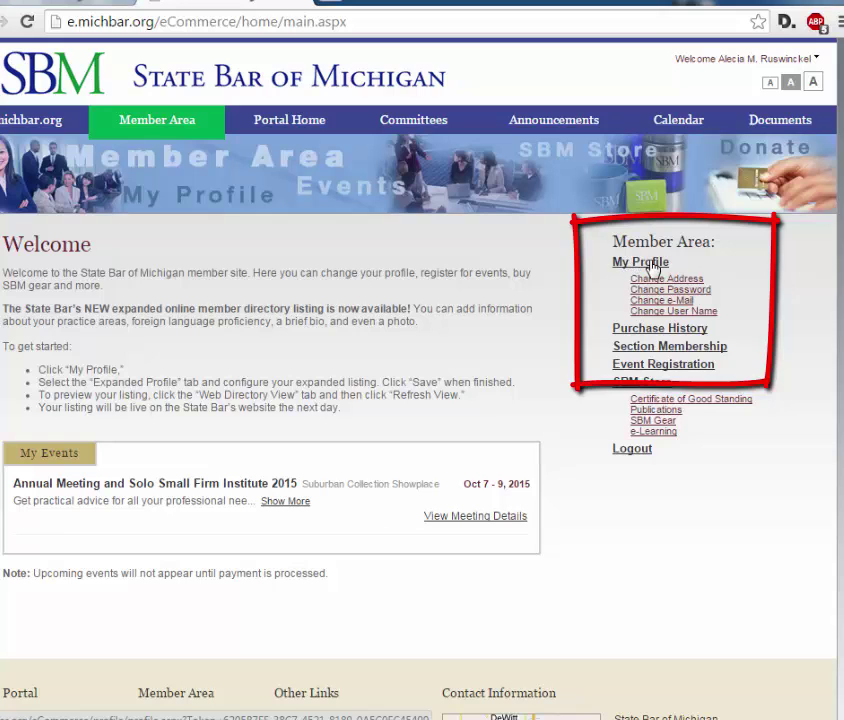
left_click(652, 265)
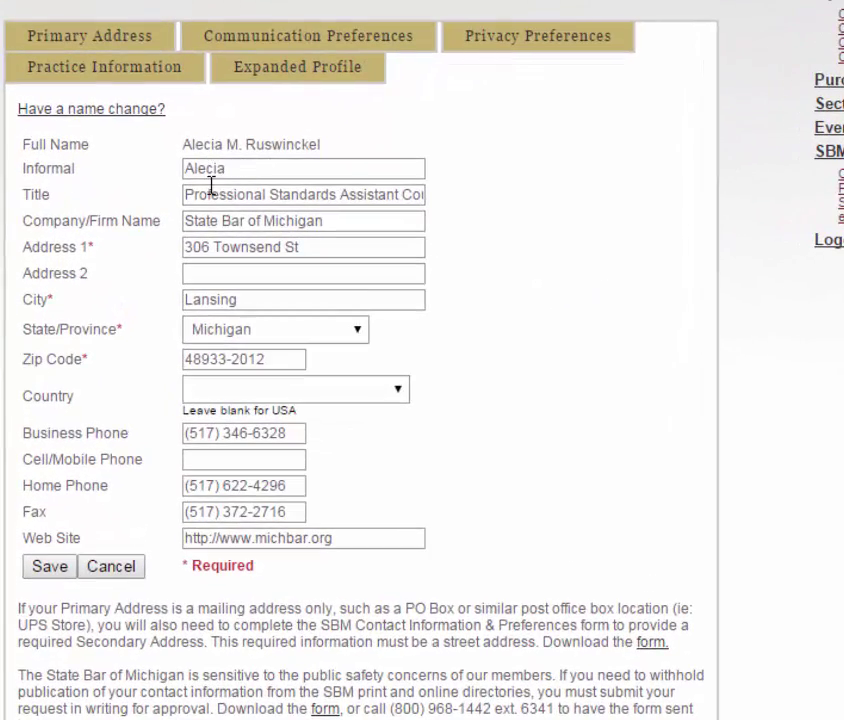
Step: Look through your Expanded Profile: law school, practice areas, bio and photo
scroll(335, 552, "down", 2)
scroll(333, 553, "up", 1)
scroll(335, 552, "up", 1)
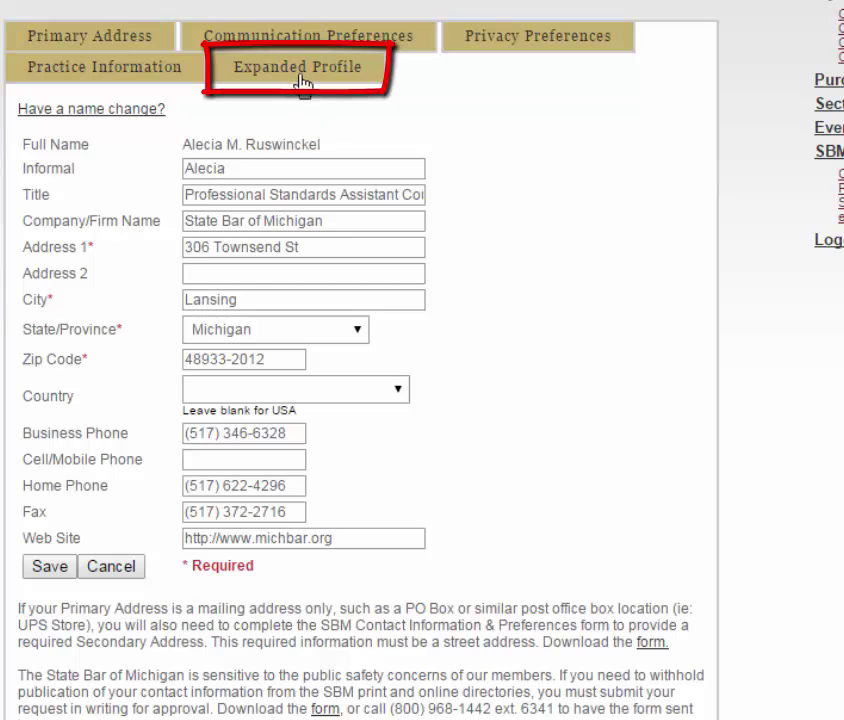
left_click(300, 78)
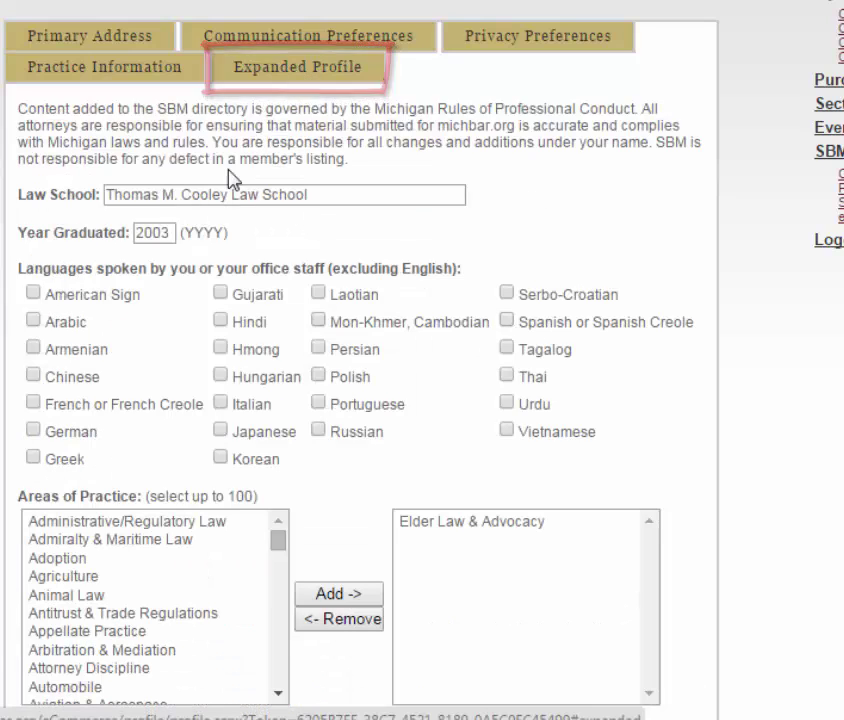
scroll(341, 179, "down", 3)
scroll(235, 163, "up", 3)
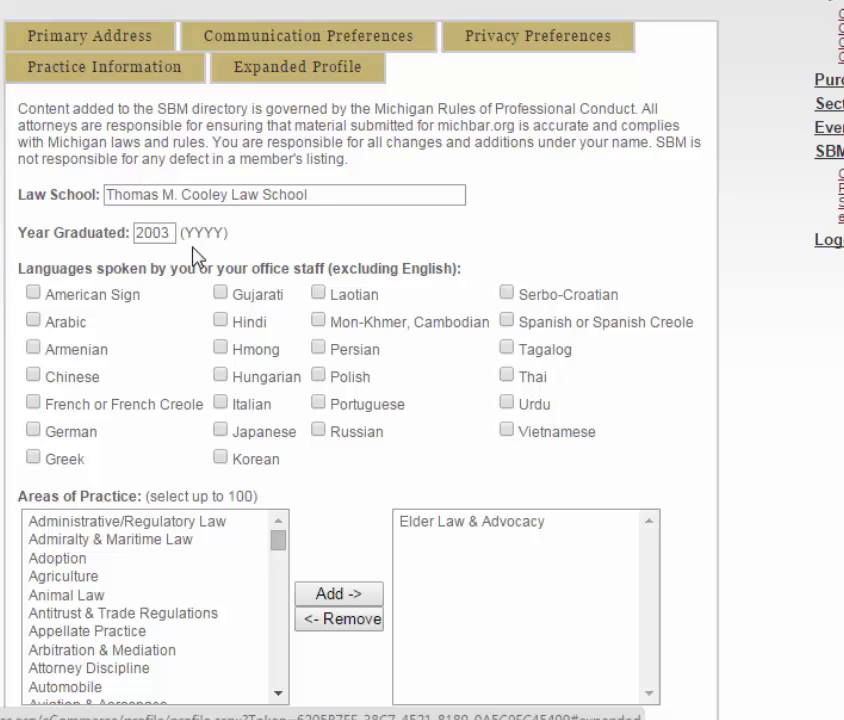
scroll(317, 380, "down", 6)
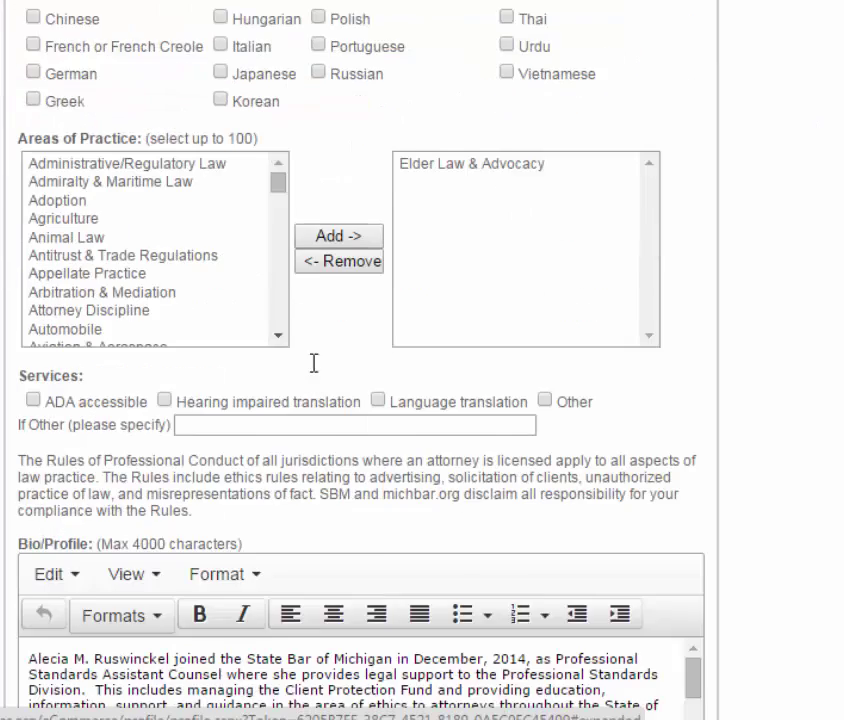
scroll(317, 373, "down", 2)
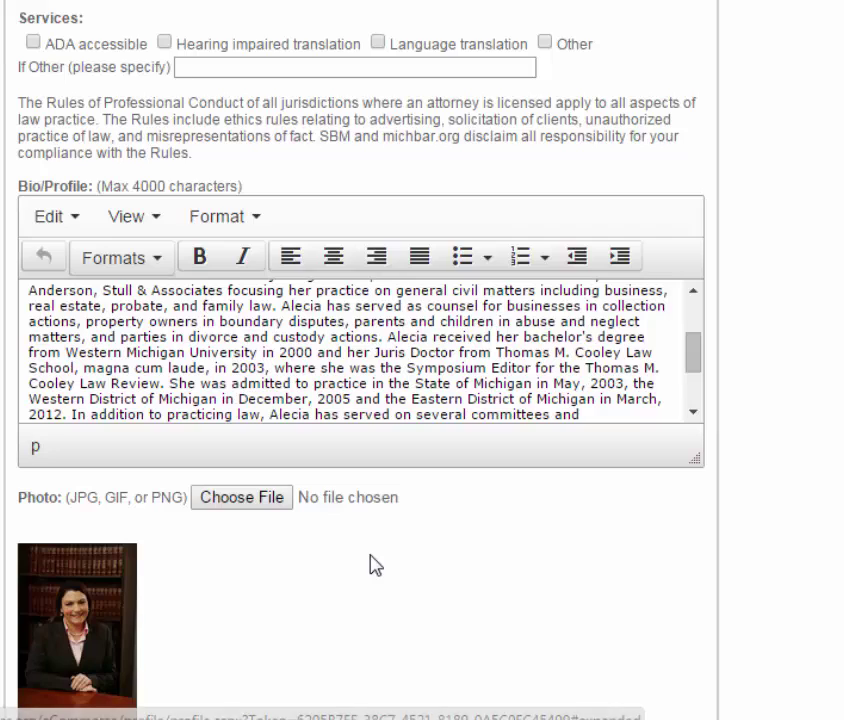
scroll(373, 563, "down", 3)
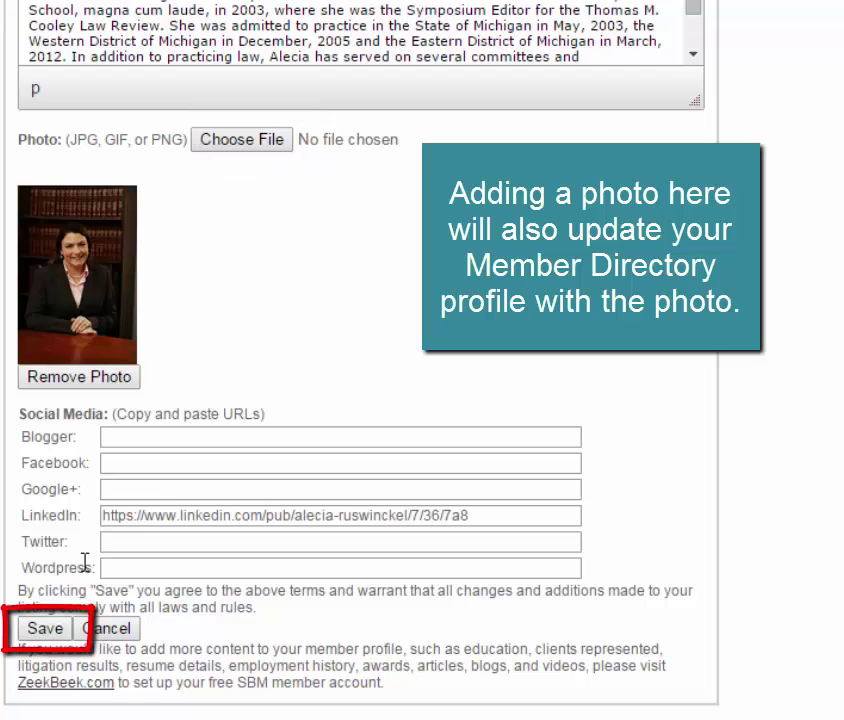
scroll(300, 347, "up", 1)
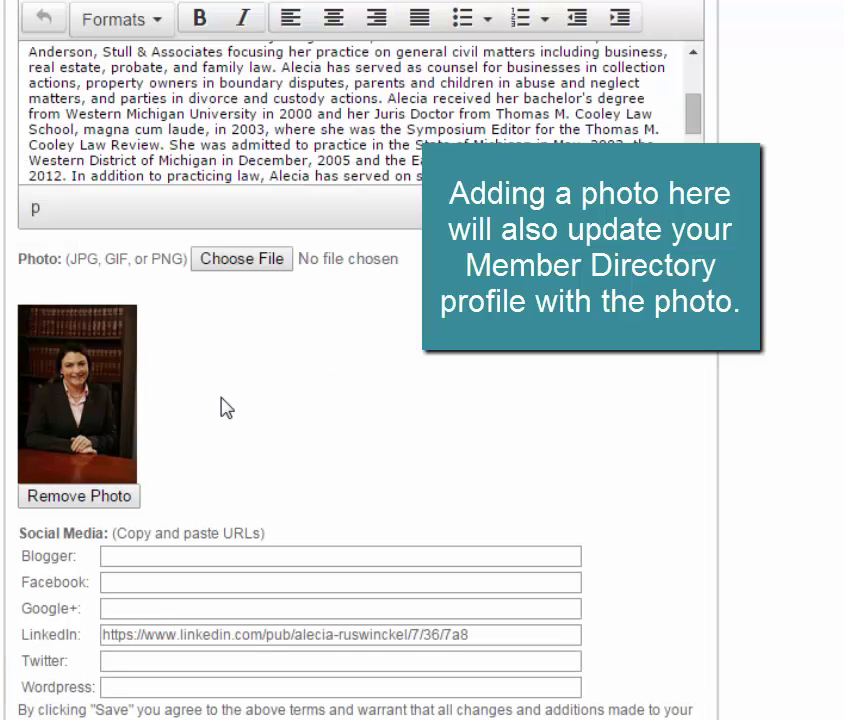
scroll(222, 400, "up", 9)
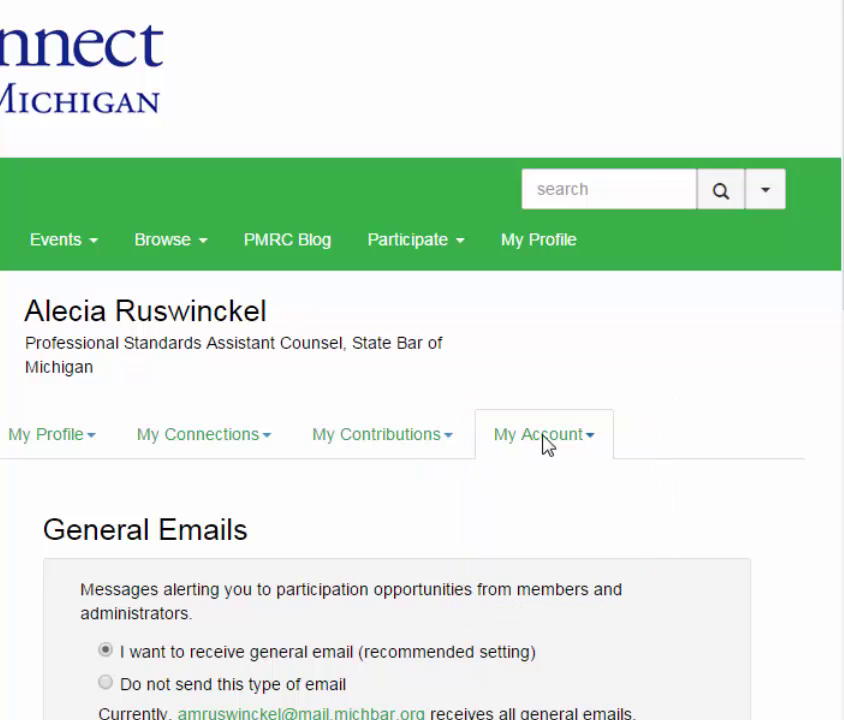
left_click(563, 442)
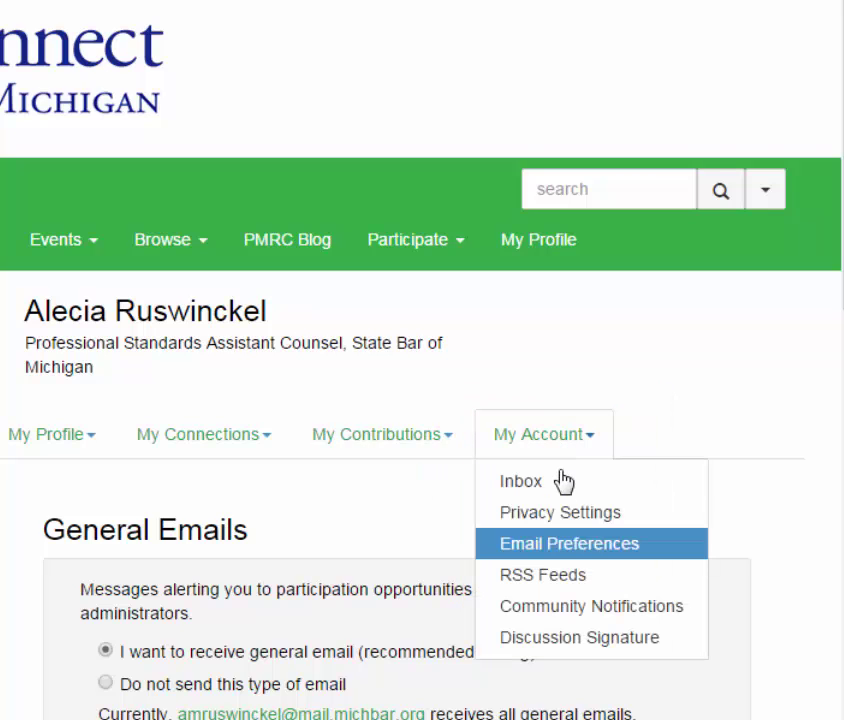
Step: Go to Community Notifications and keep Real Time delivery for the first of 9 communities
left_click(560, 605)
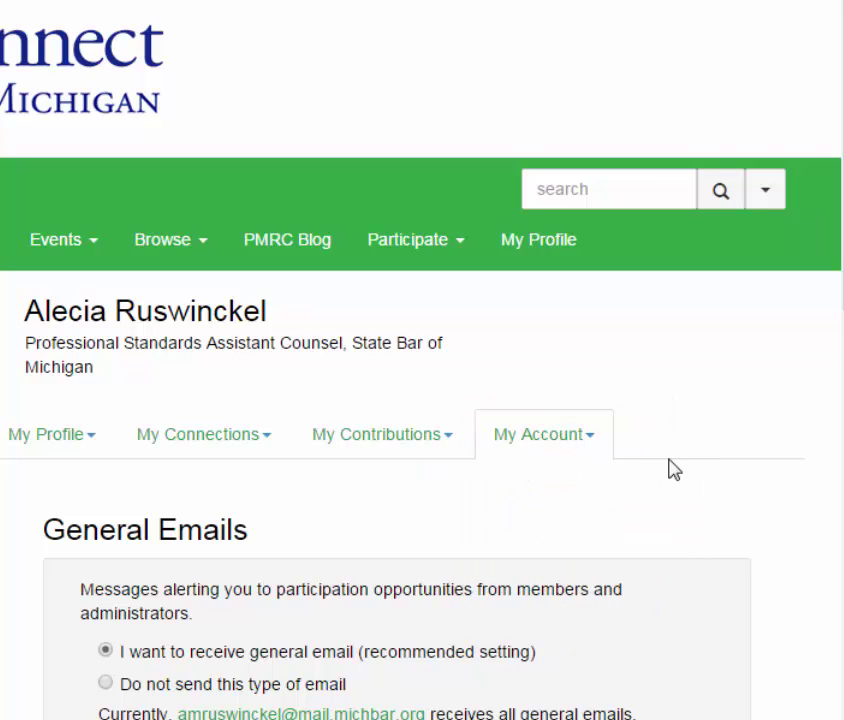
scroll(700, 550, "down", 2)
scroll(735, 530, "down", 5)
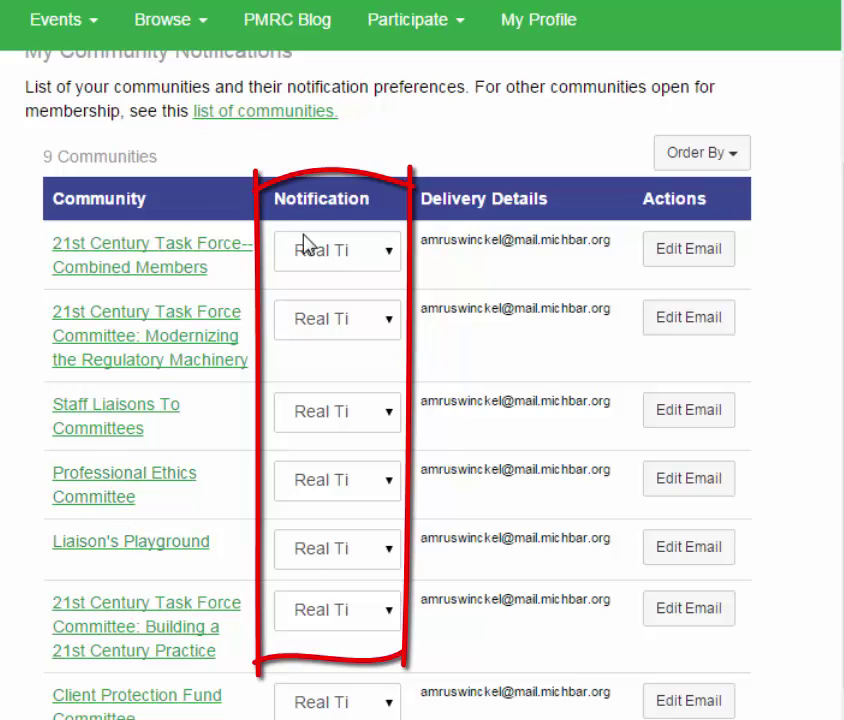
left_click(388, 257)
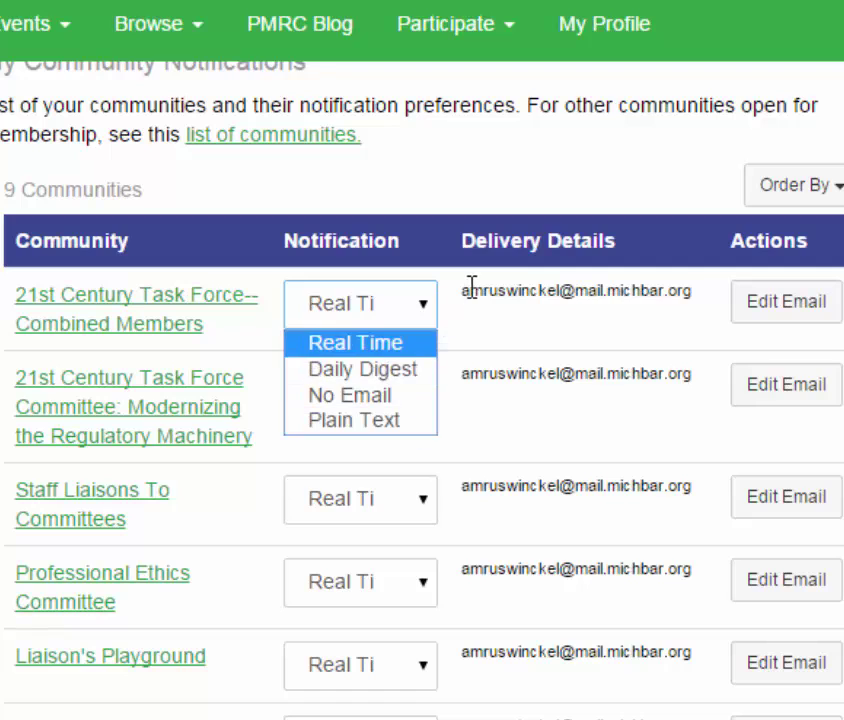
left_click(505, 318)
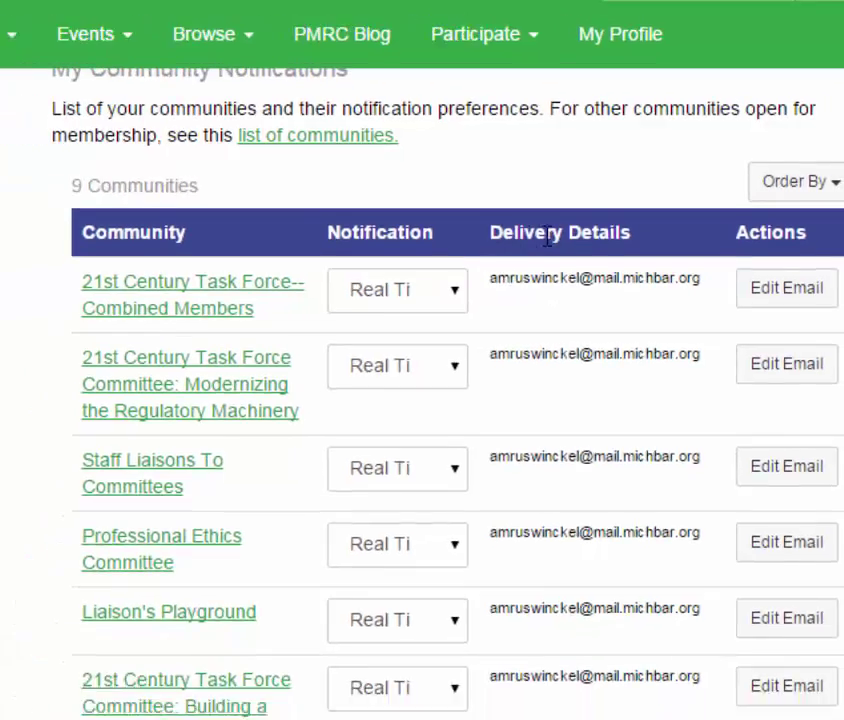
scroll(633, 413, "up", 5)
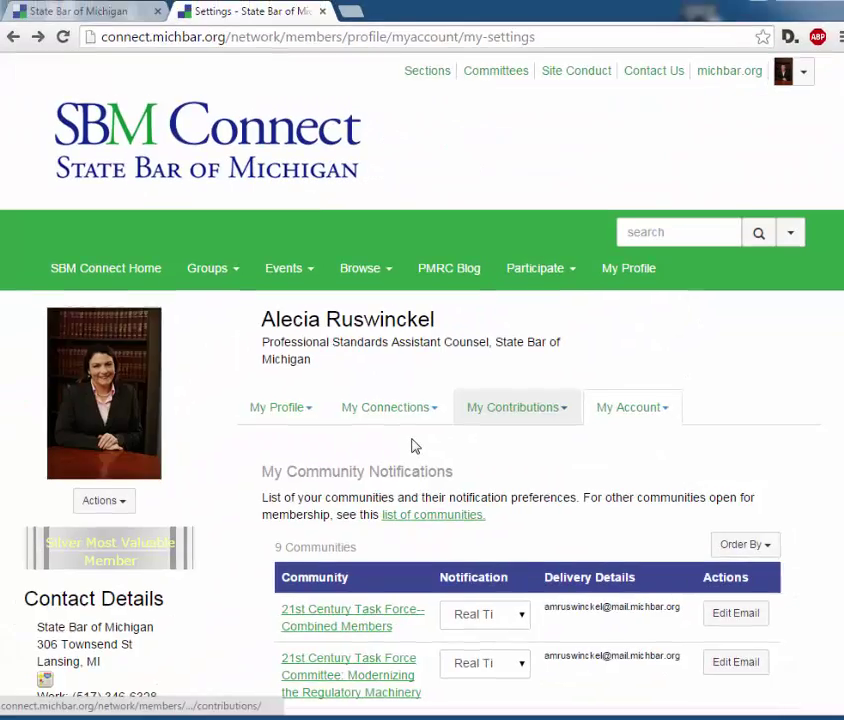